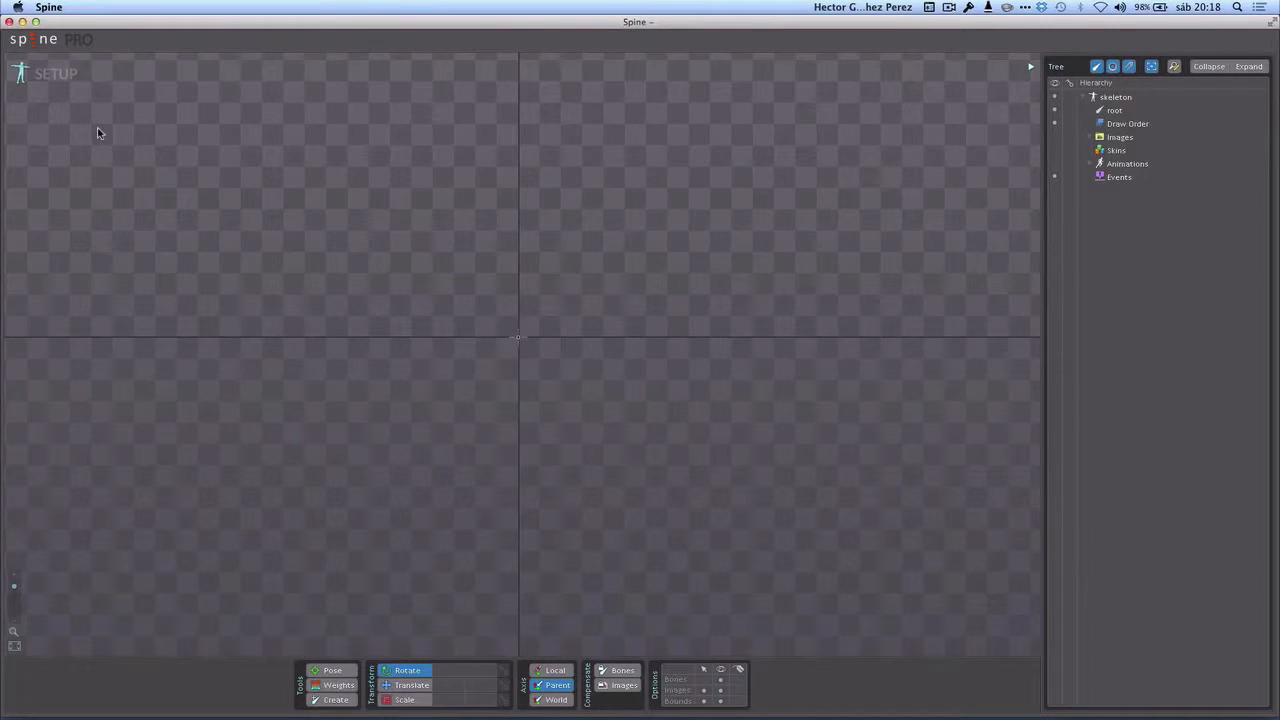
# Step: Switch to Animate mode to view its timeline controls and return to Setup mode
pyautogui.click(61, 80)
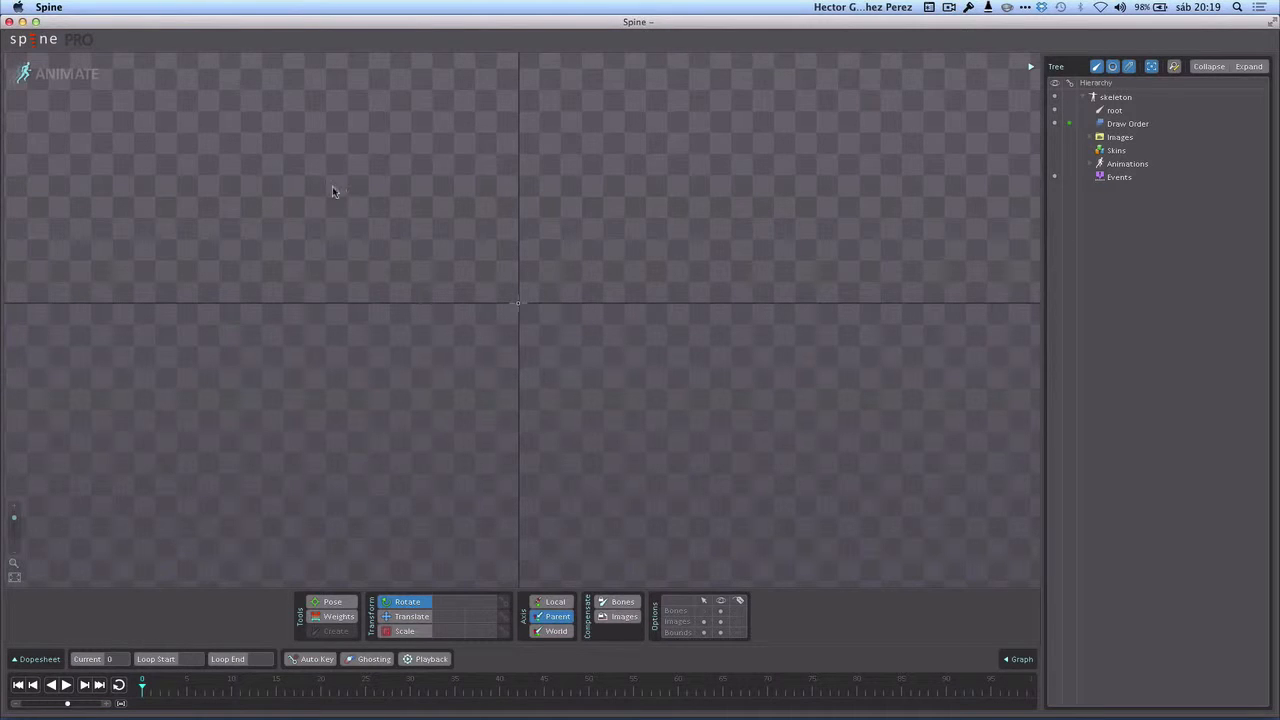
pyautogui.click(47, 78)
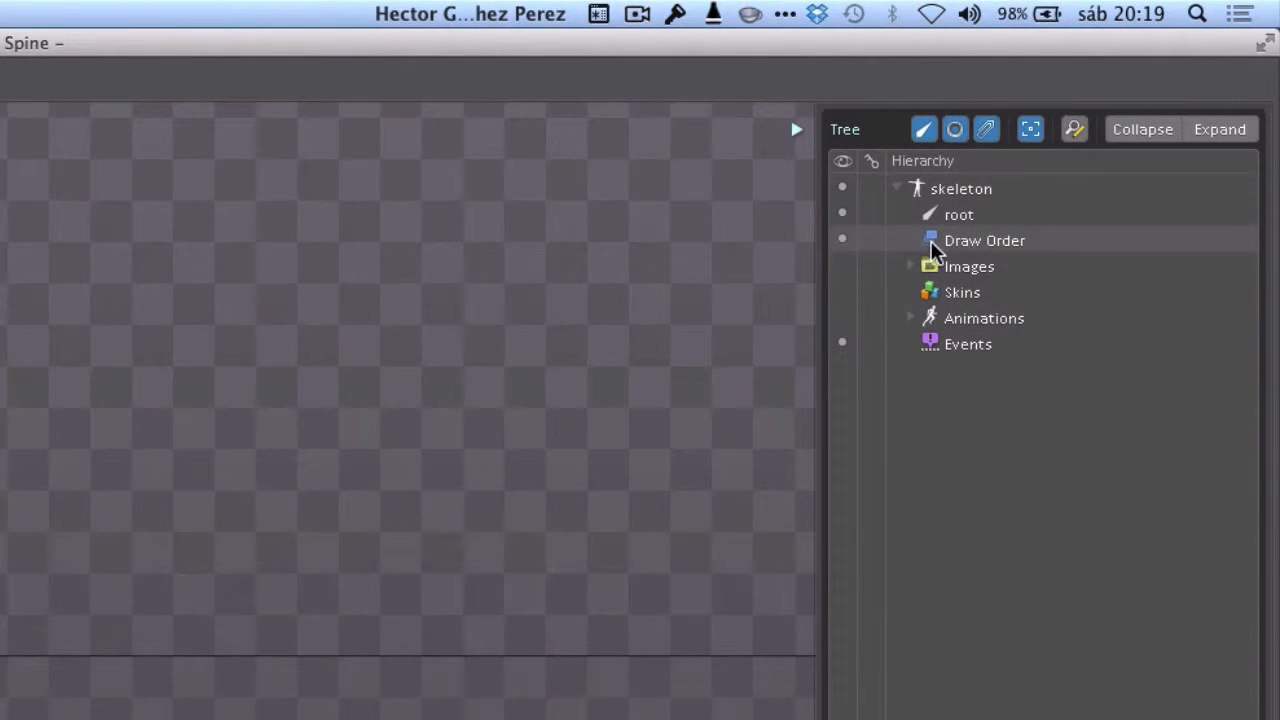
# Step: Examine the skeleton's hierarchy, going through root, Draw Order, Images, Skins and the entry inside Animations
pyautogui.click(908, 196)
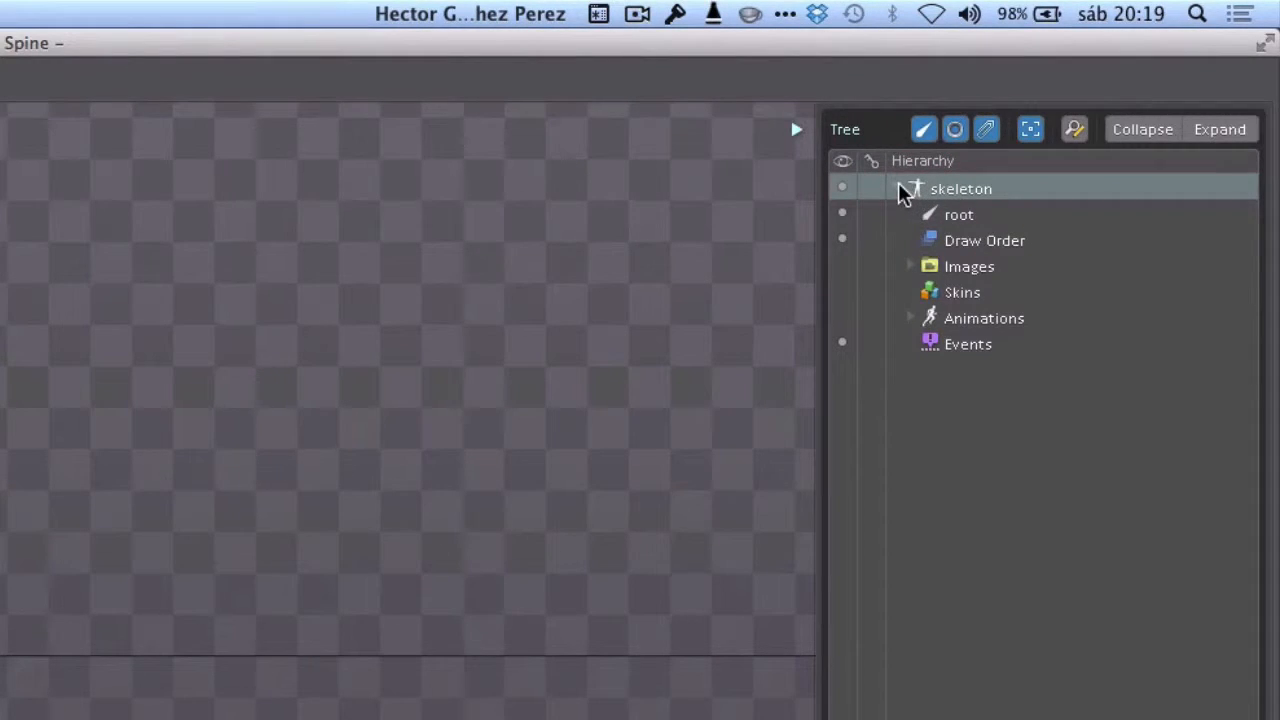
pyautogui.click(901, 189)
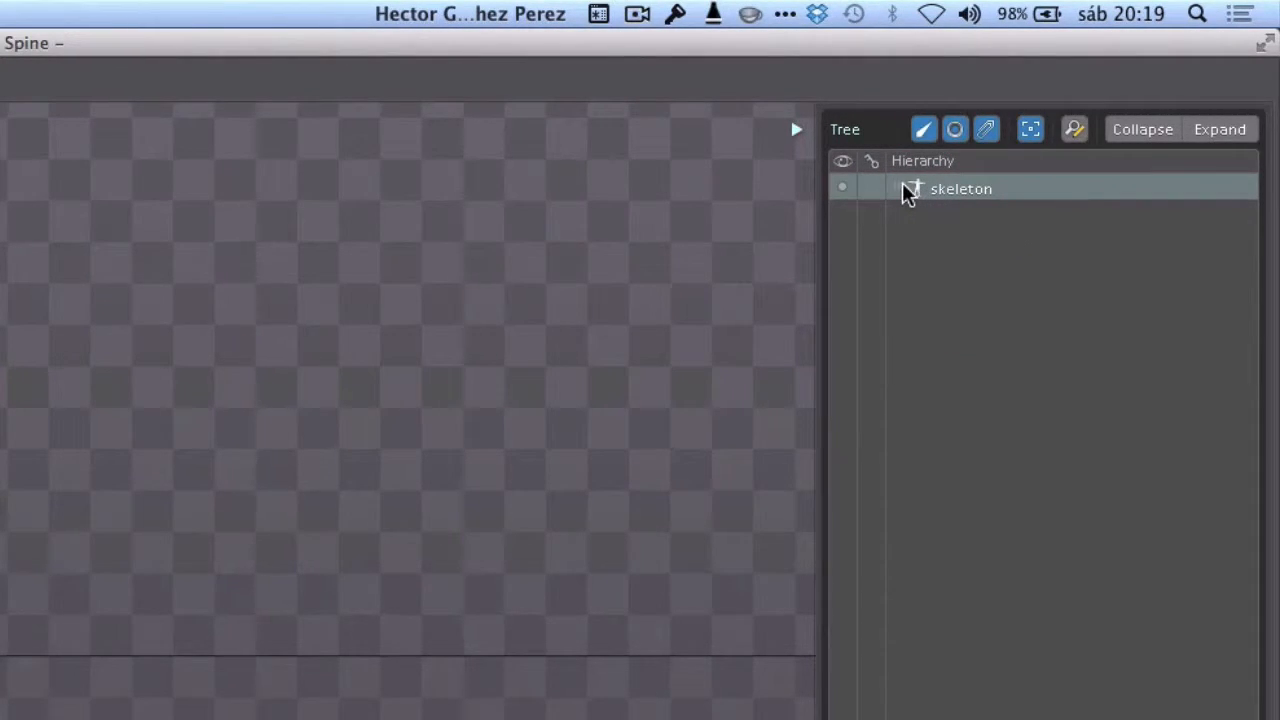
pyautogui.click(896, 190)
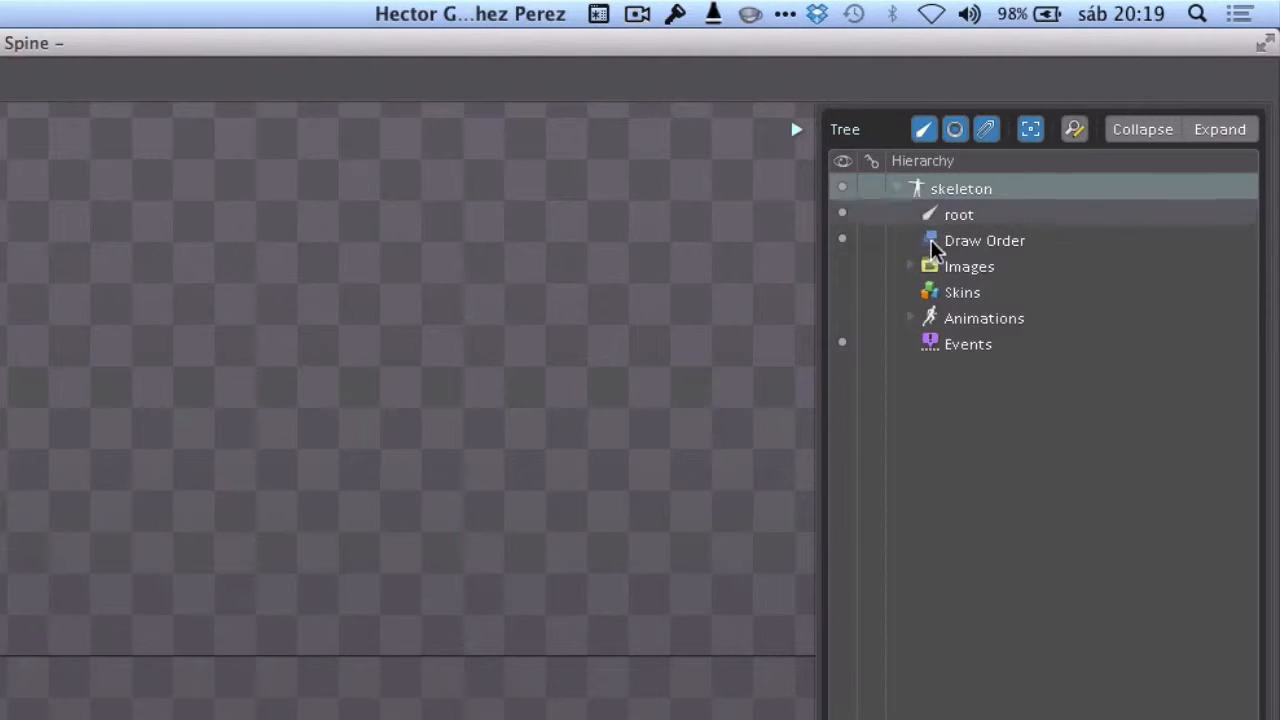
pyautogui.click(843, 216)
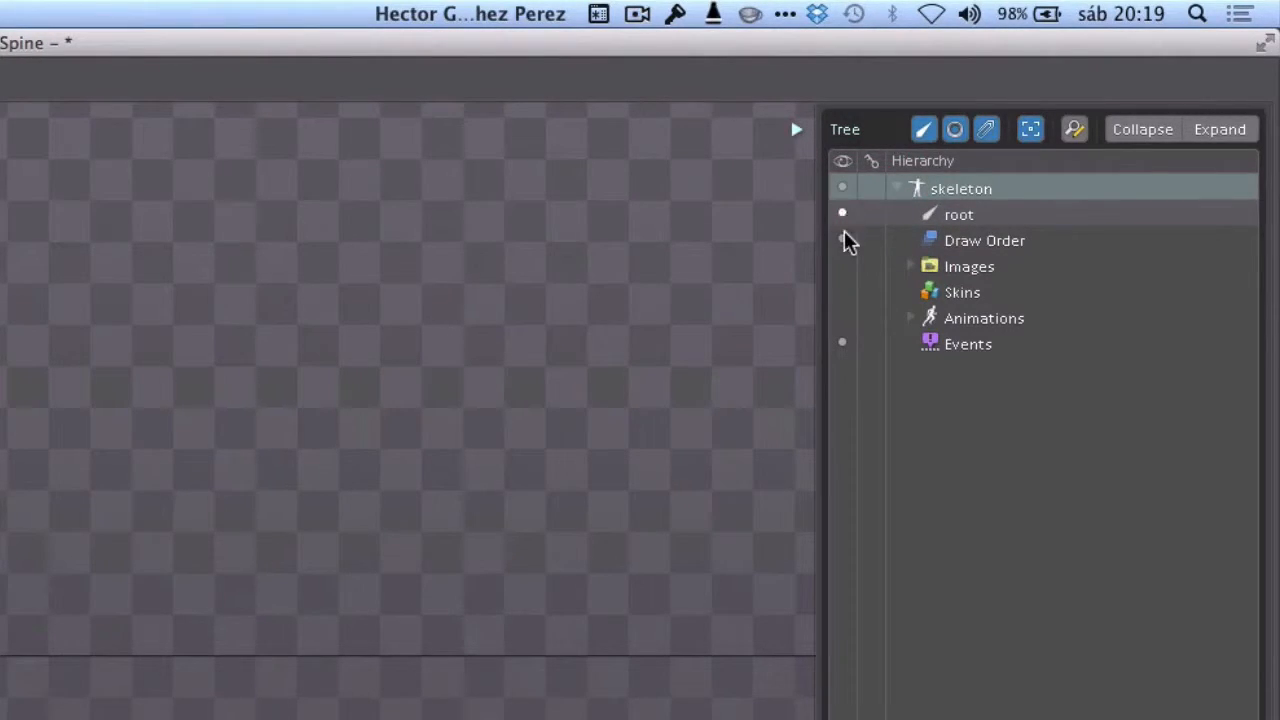
pyautogui.click(956, 218)
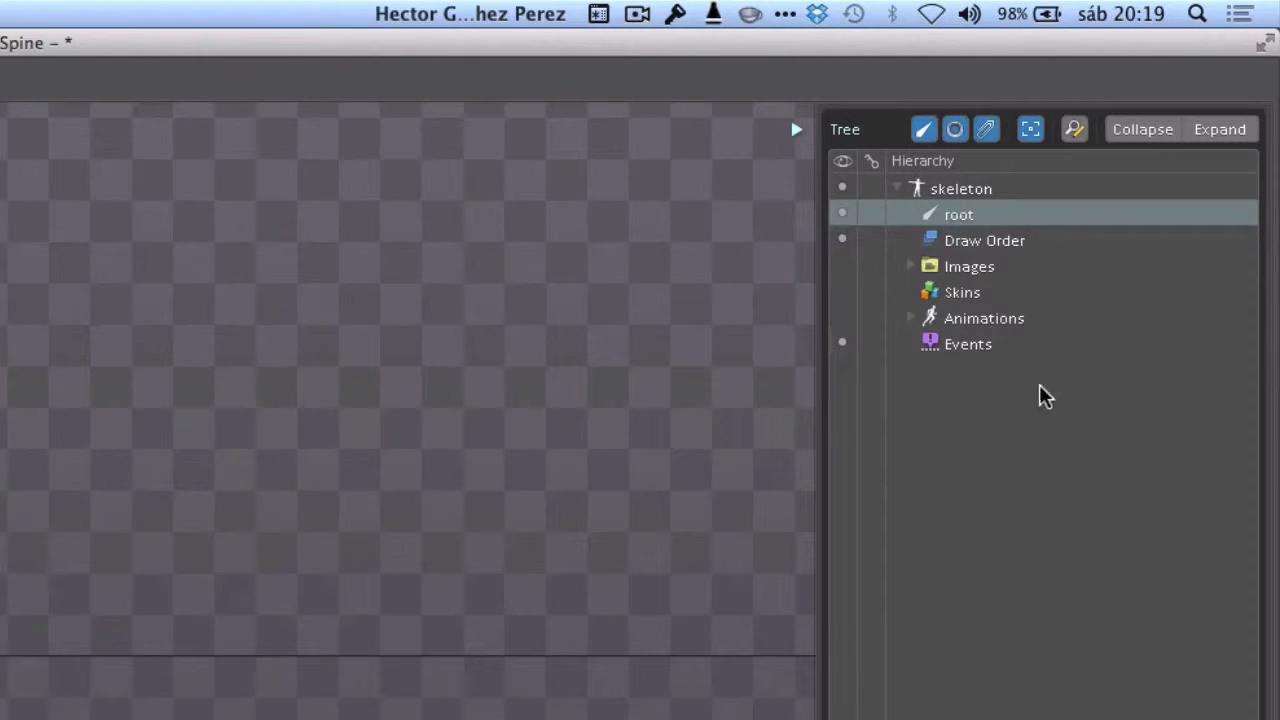
pyautogui.click(983, 248)
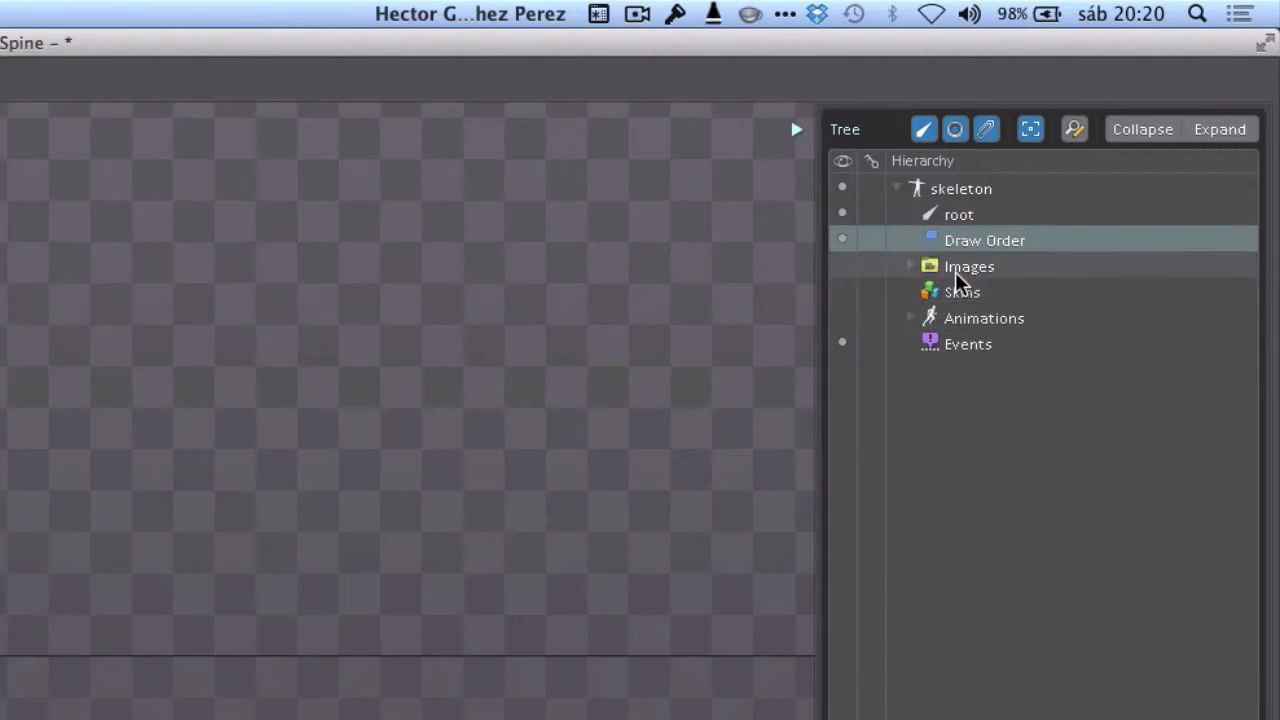
pyautogui.click(953, 276)
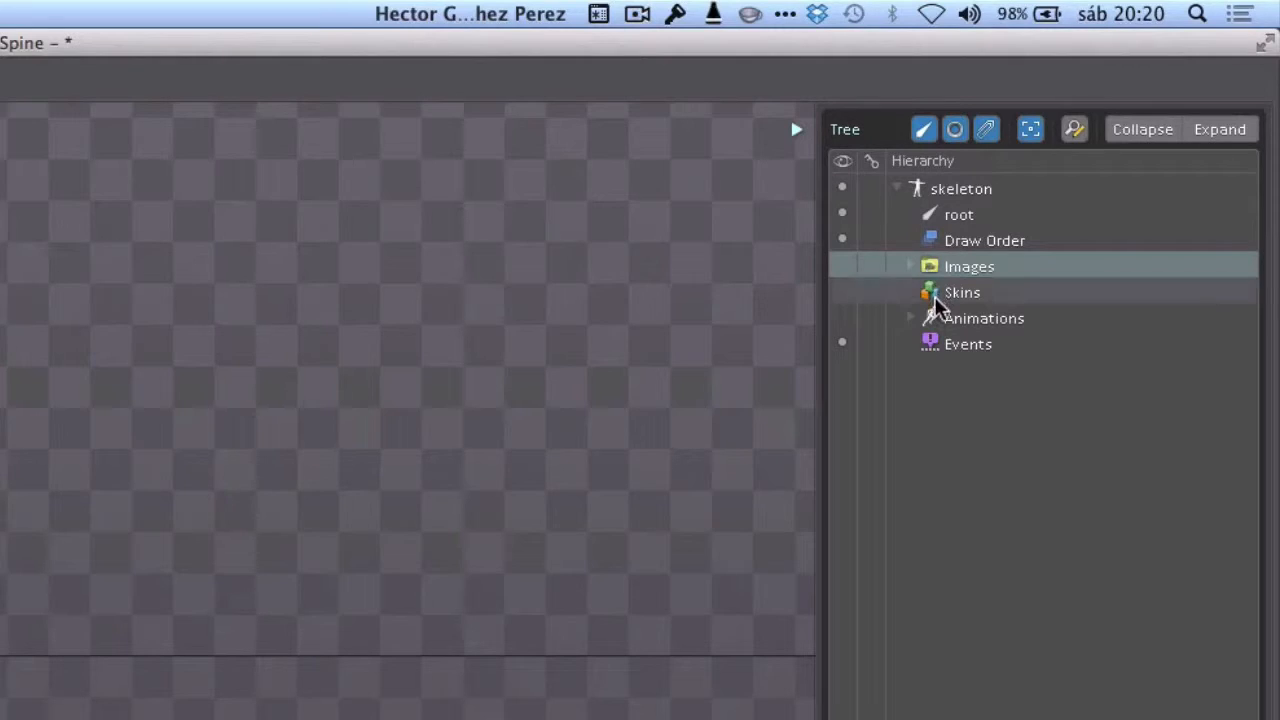
pyautogui.click(950, 302)
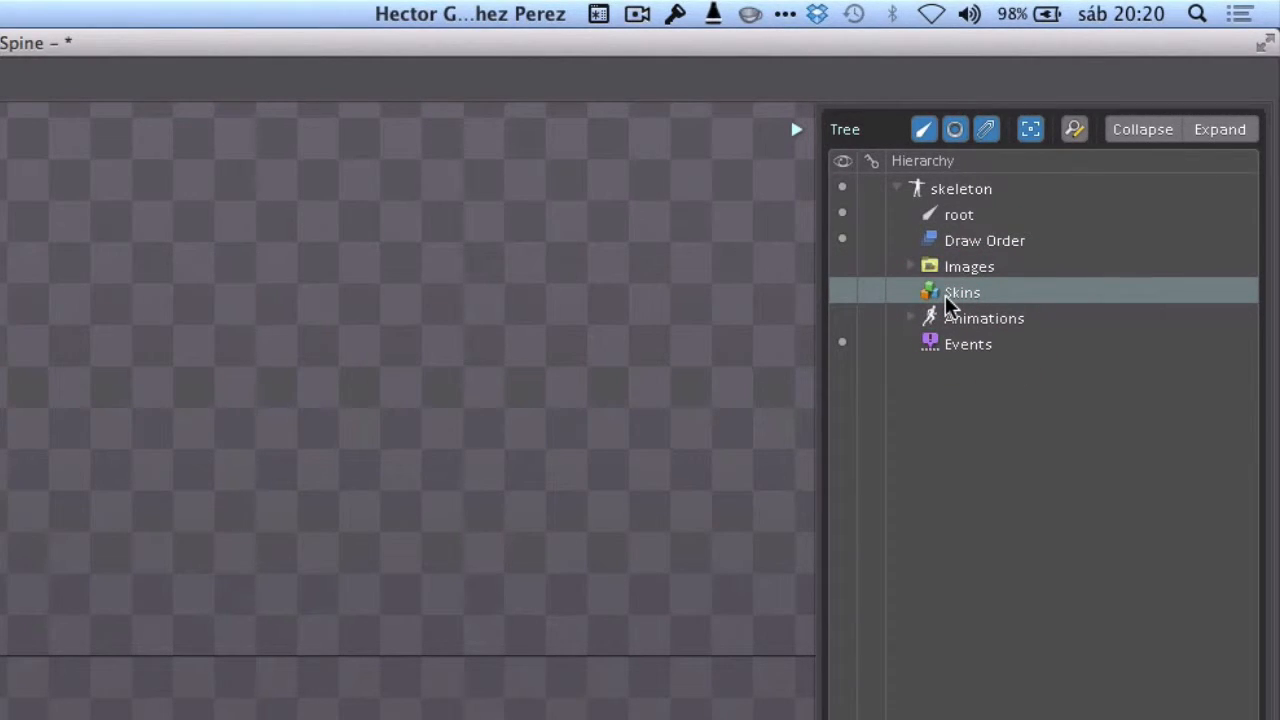
pyautogui.click(915, 320)
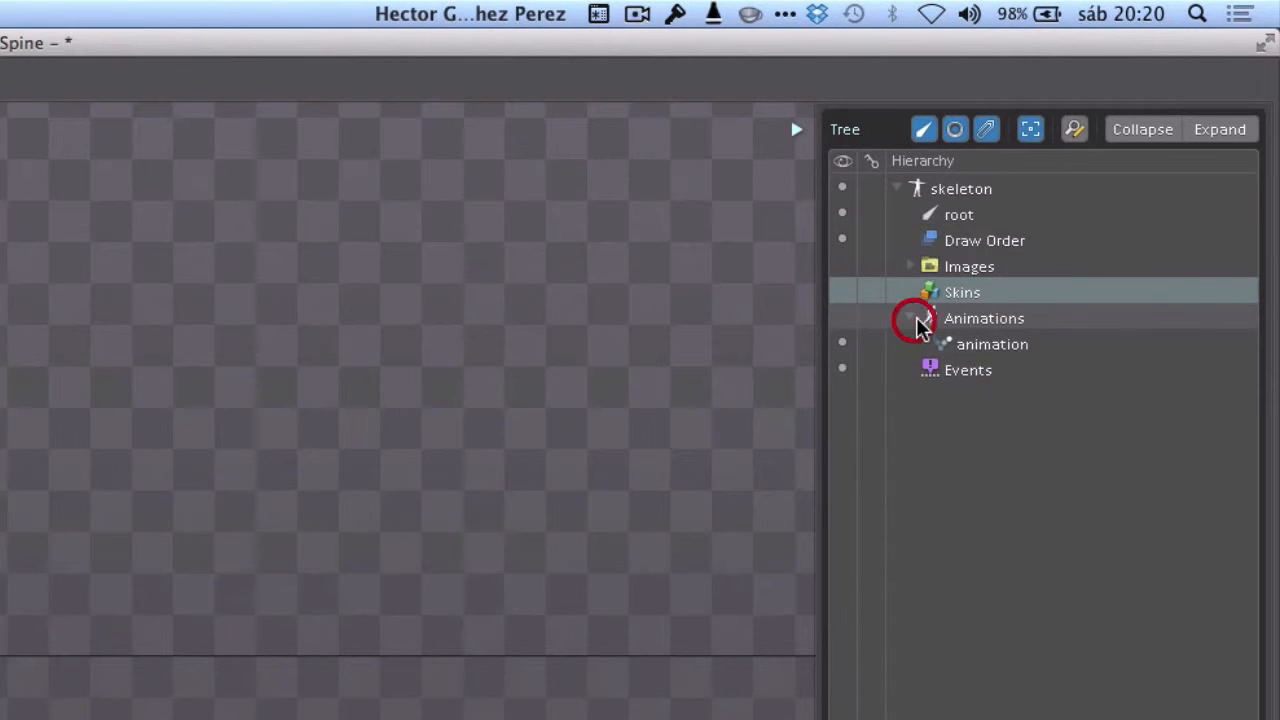
pyautogui.click(958, 320)
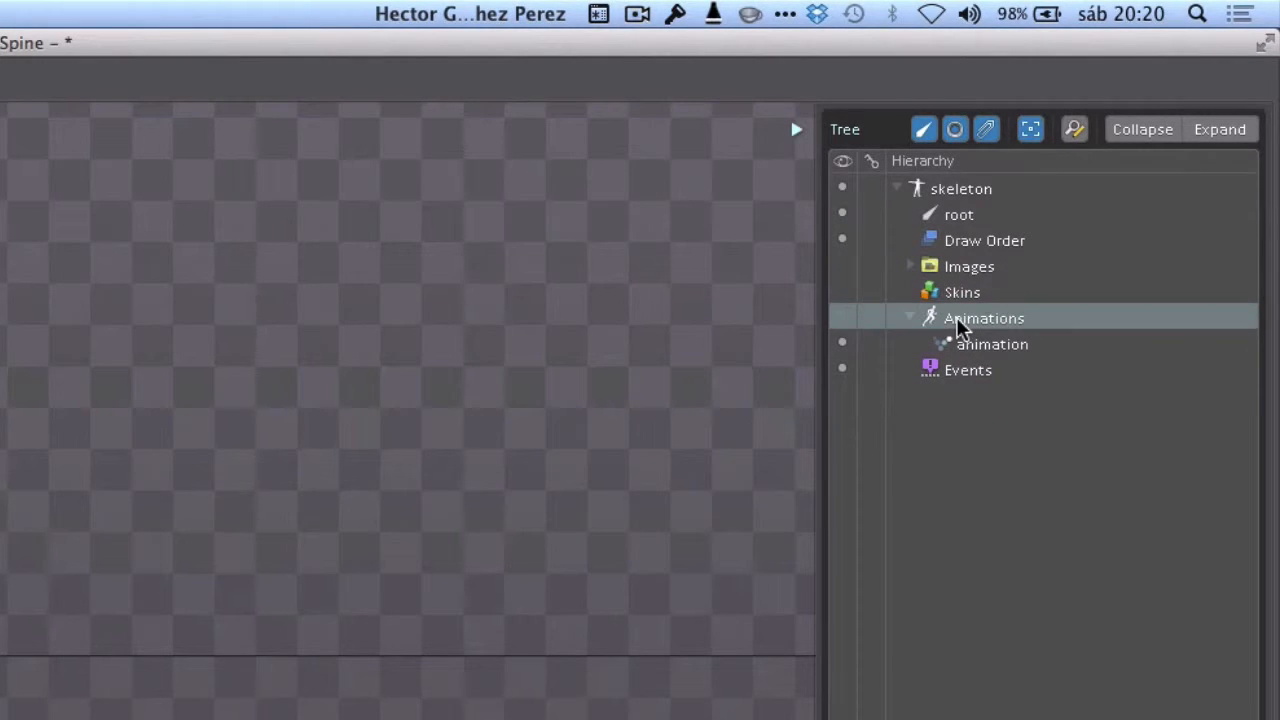
pyautogui.click(958, 344)
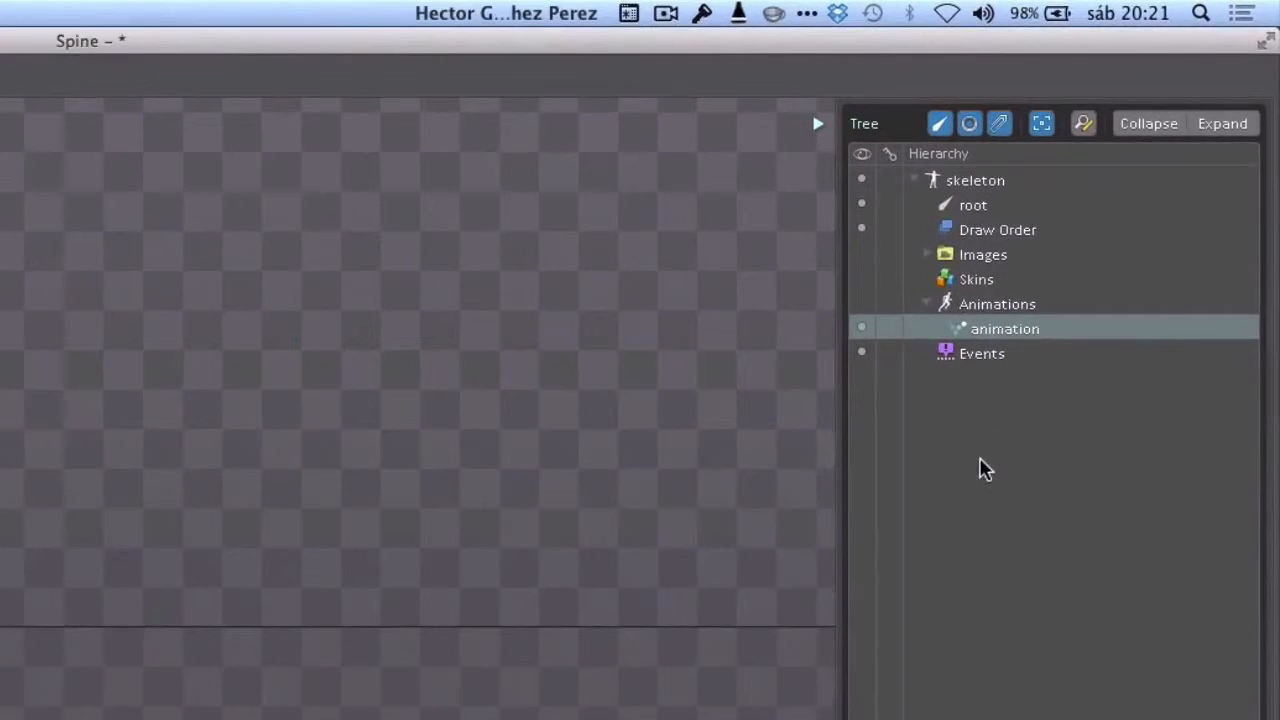
# Step: Set the skeleton's images path to the spineImages folder inside SpineCorona1 on the desktop
pyautogui.click(984, 262)
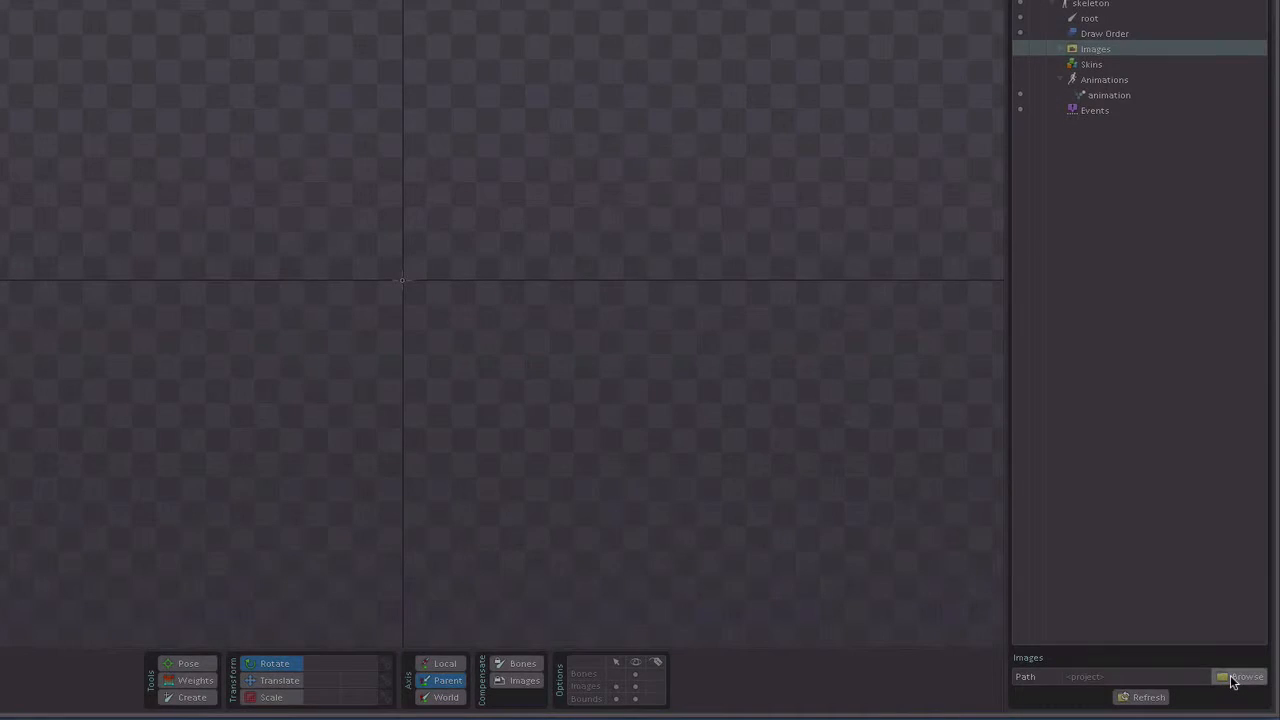
pyautogui.click(1232, 679)
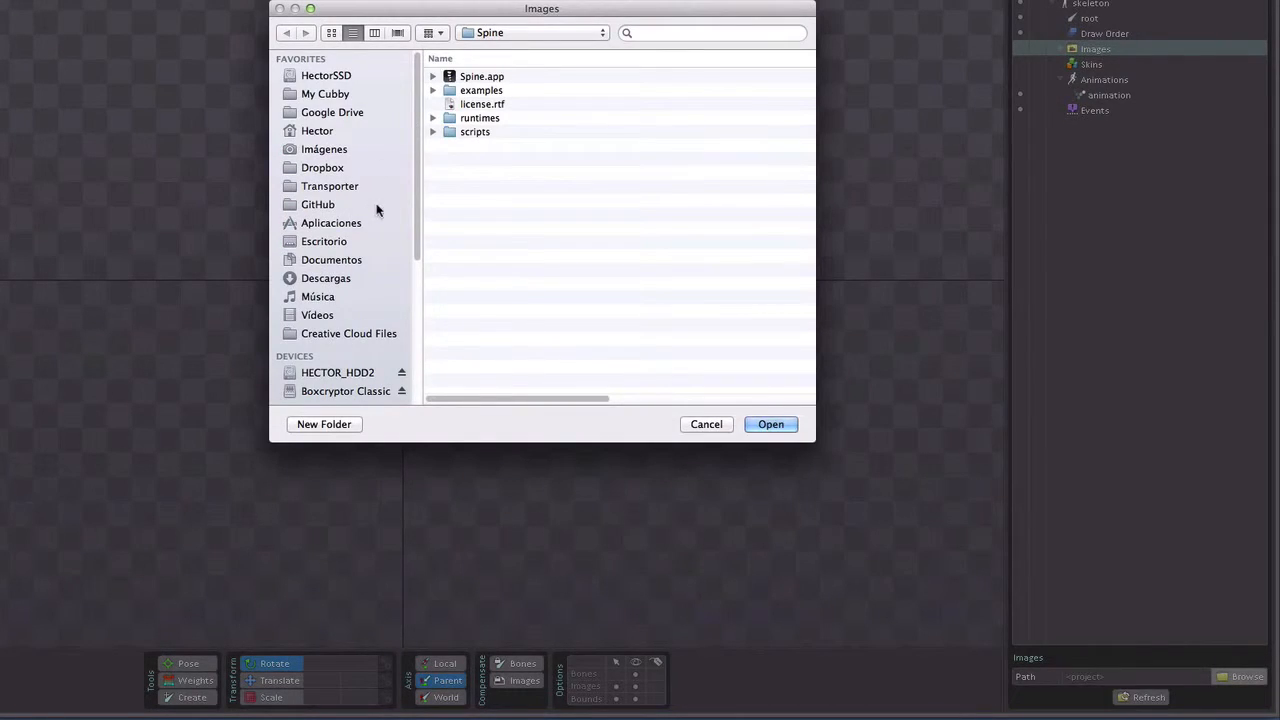
pyautogui.click(318, 242)
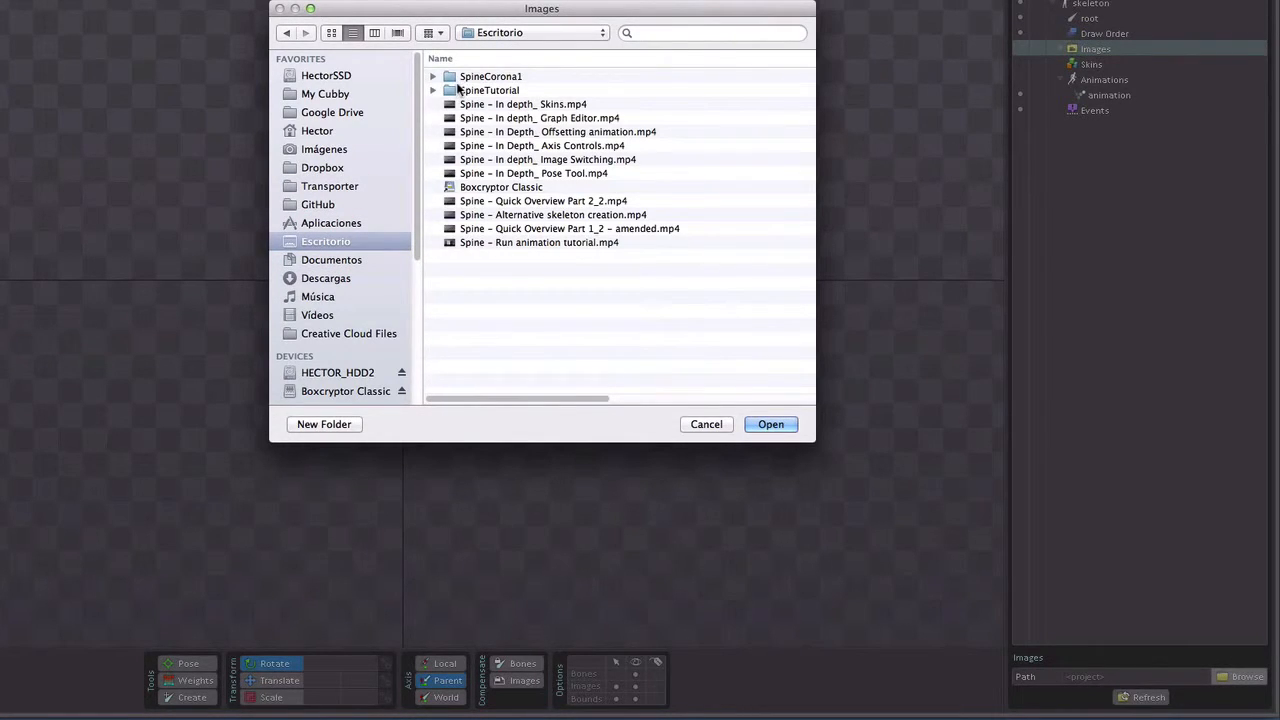
pyautogui.doubleClick(459, 77)
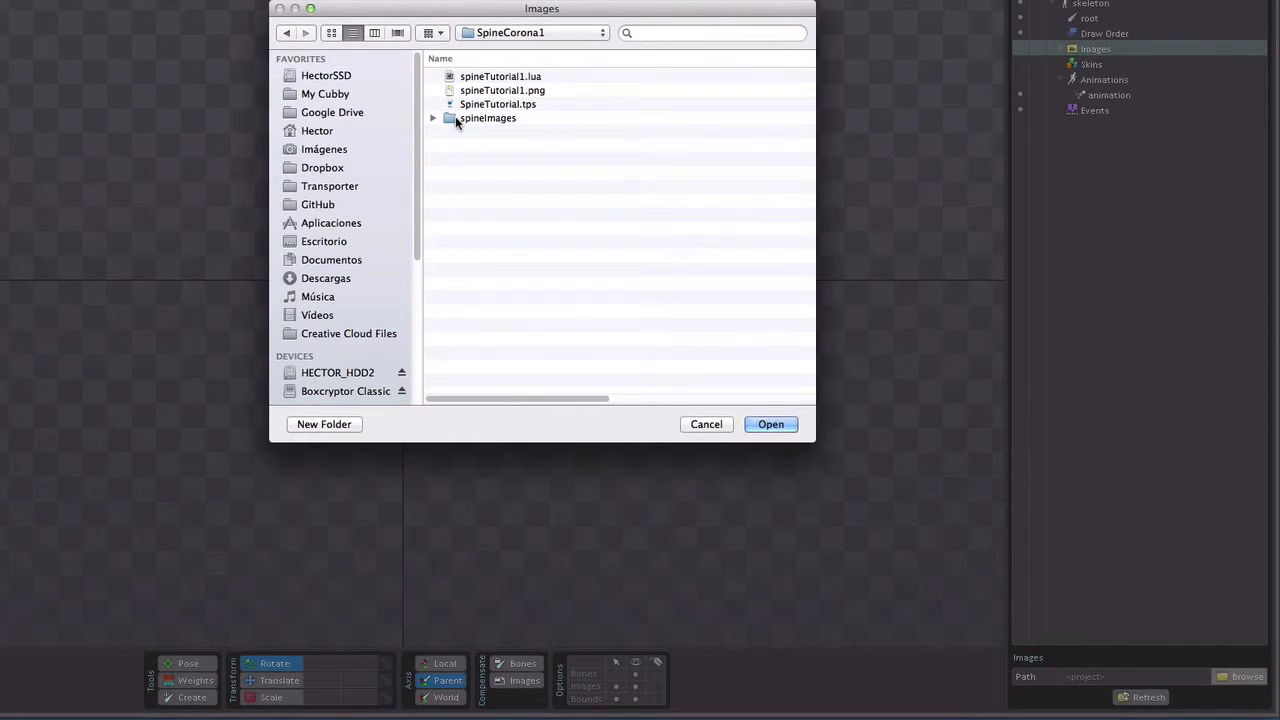
pyautogui.click(456, 119)
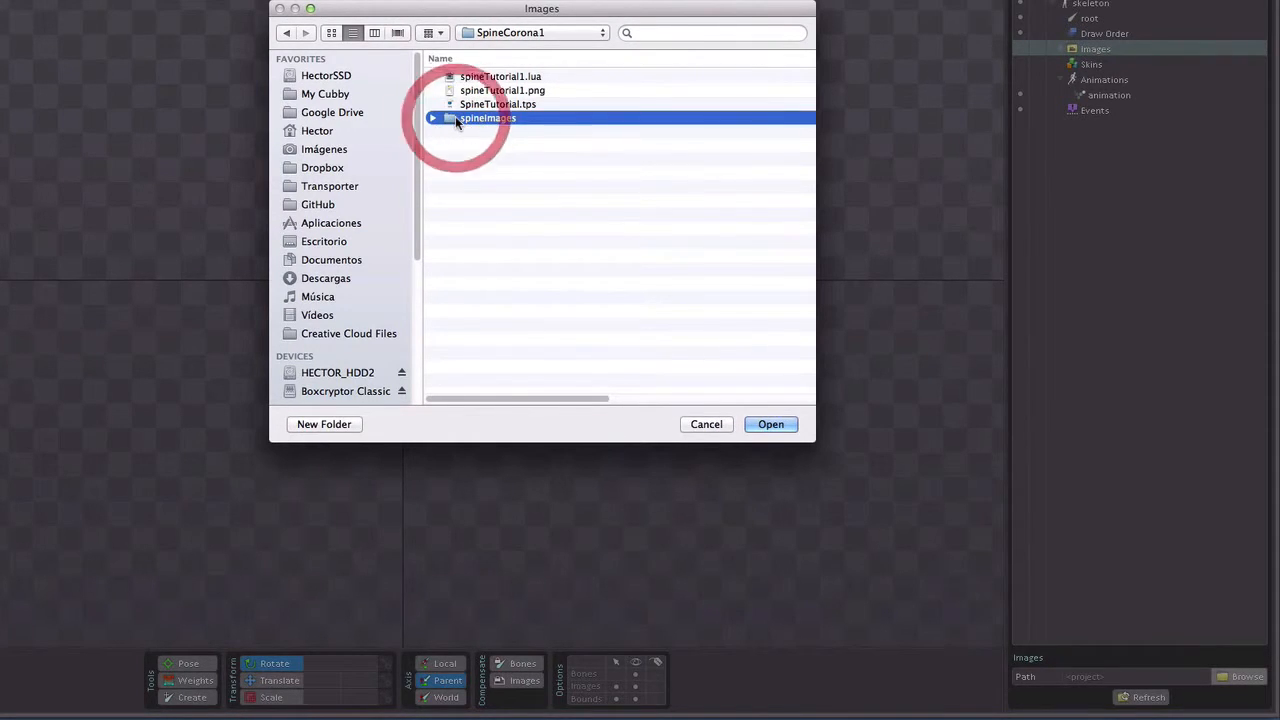
pyautogui.click(431, 118)
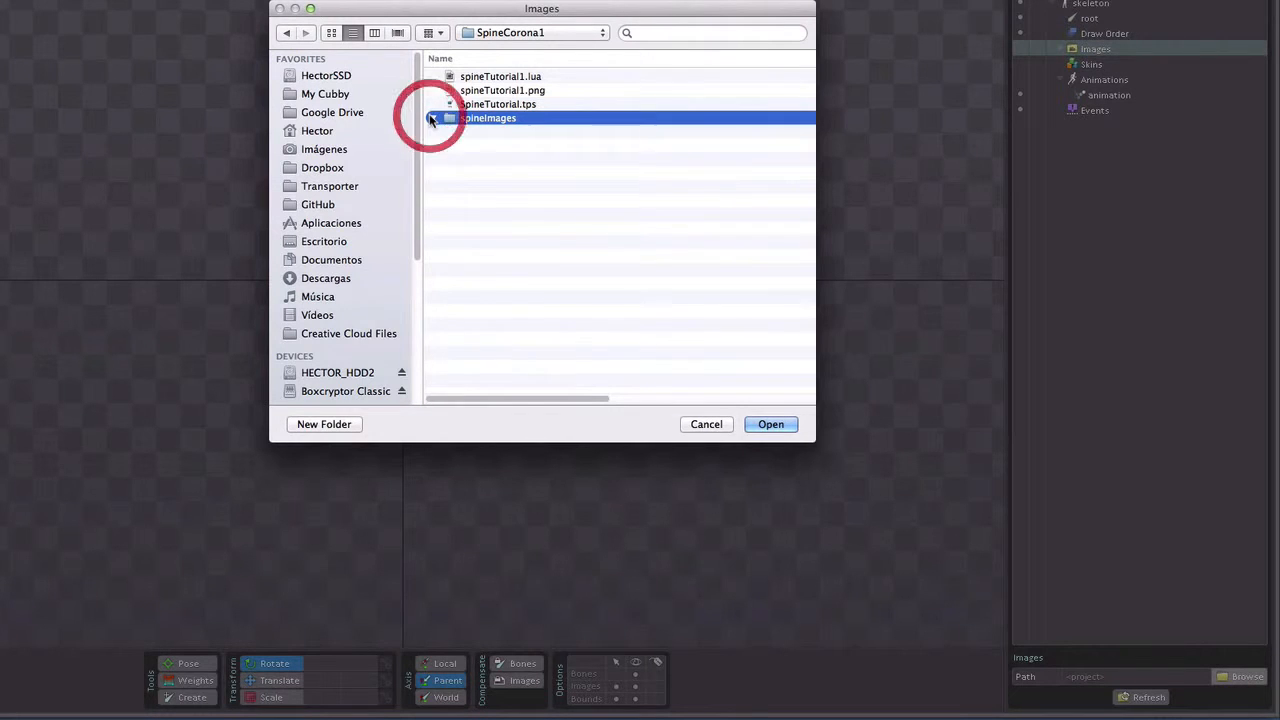
pyautogui.click(431, 115)
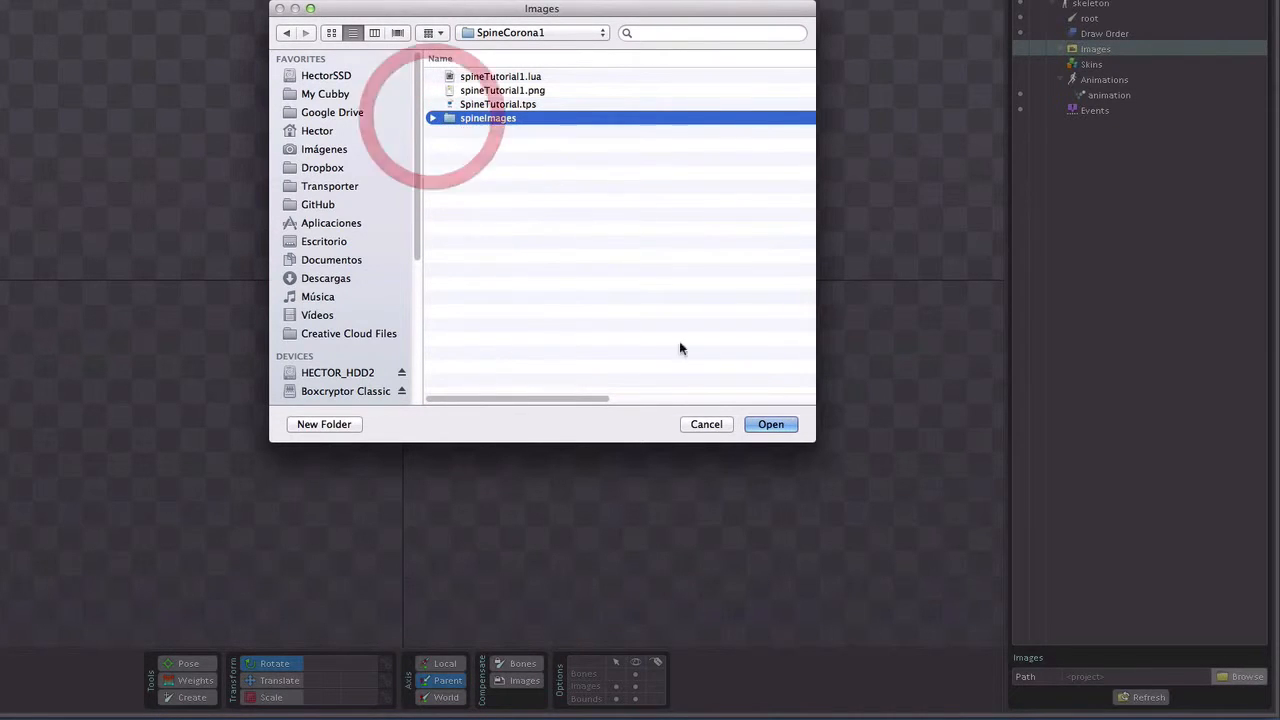
pyautogui.click(766, 424)
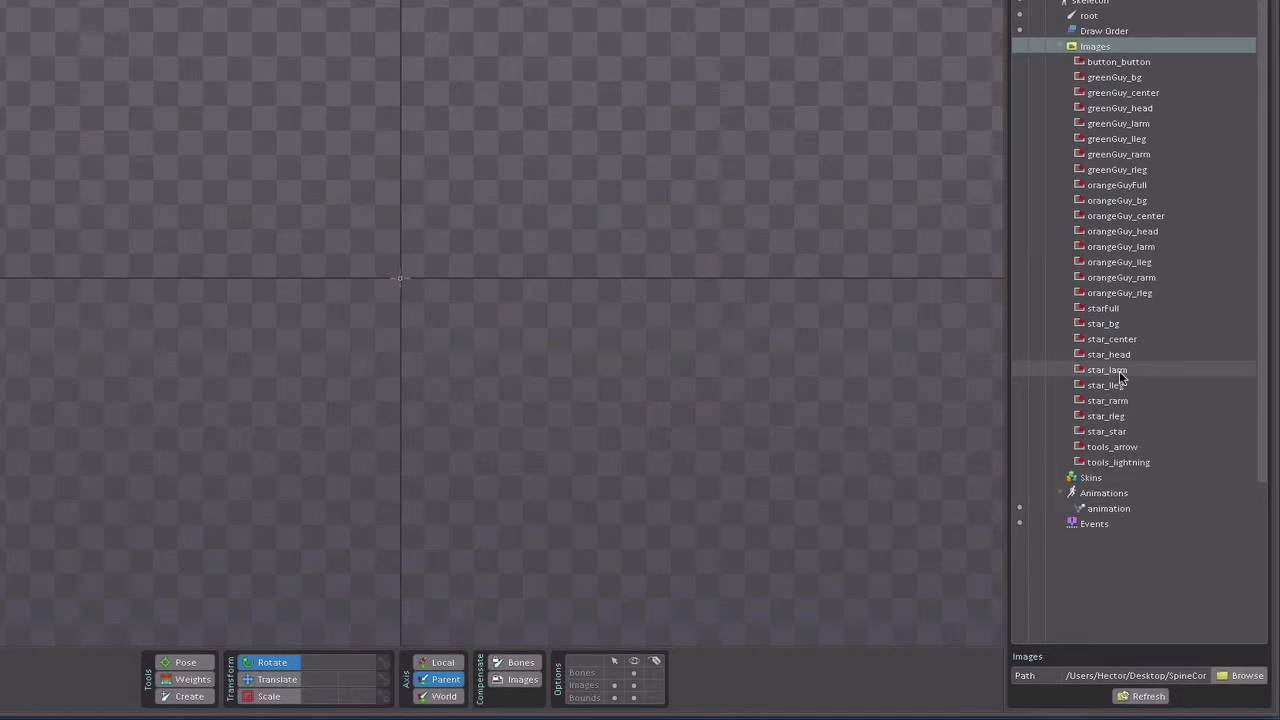
# Step: Place the greenGuy_bg image on the canvas near the origin, attached to the root bone
pyautogui.click(1112, 78)
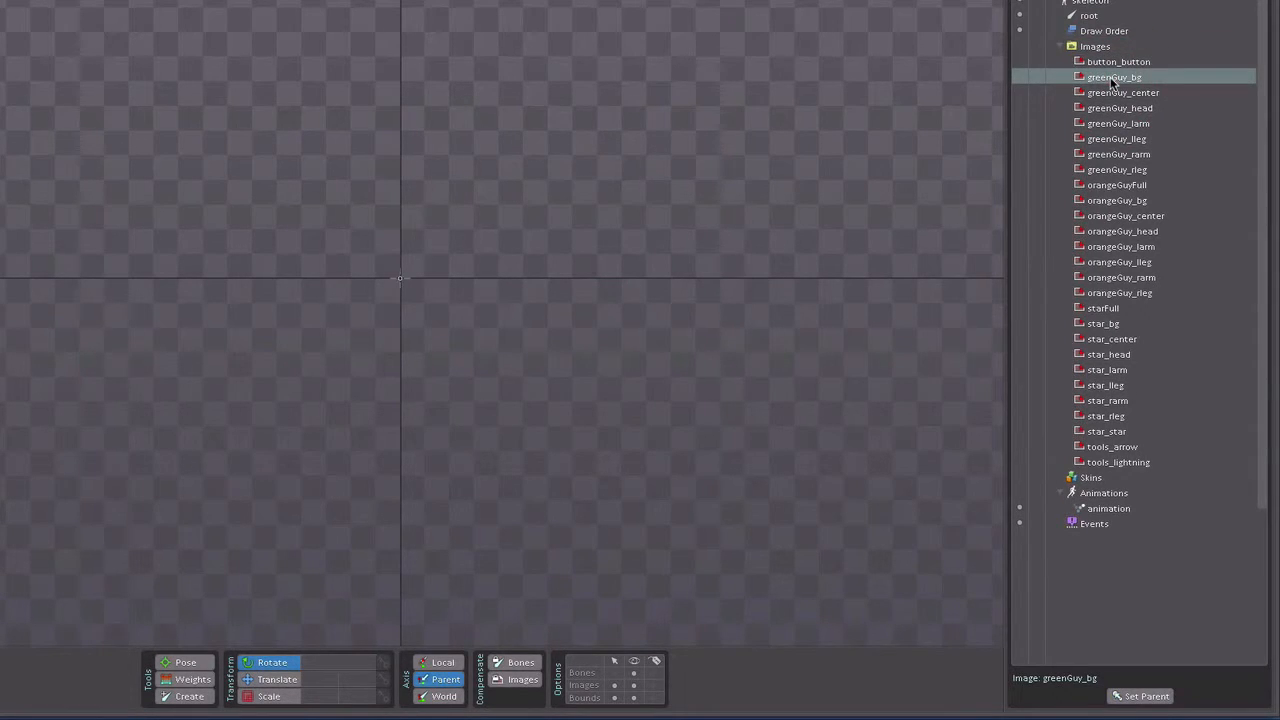
pyautogui.moveTo(1117, 80); pyautogui.dragTo(403, 244)
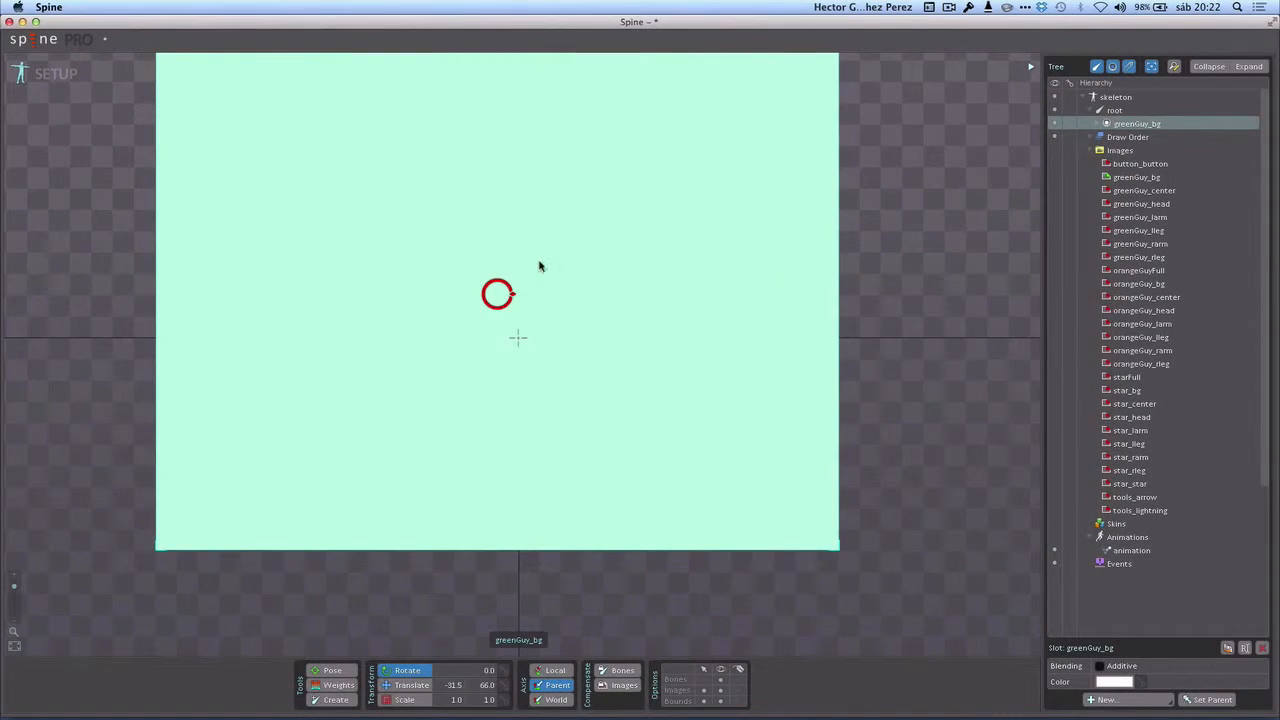
pyautogui.scroll(3, 870, 260)
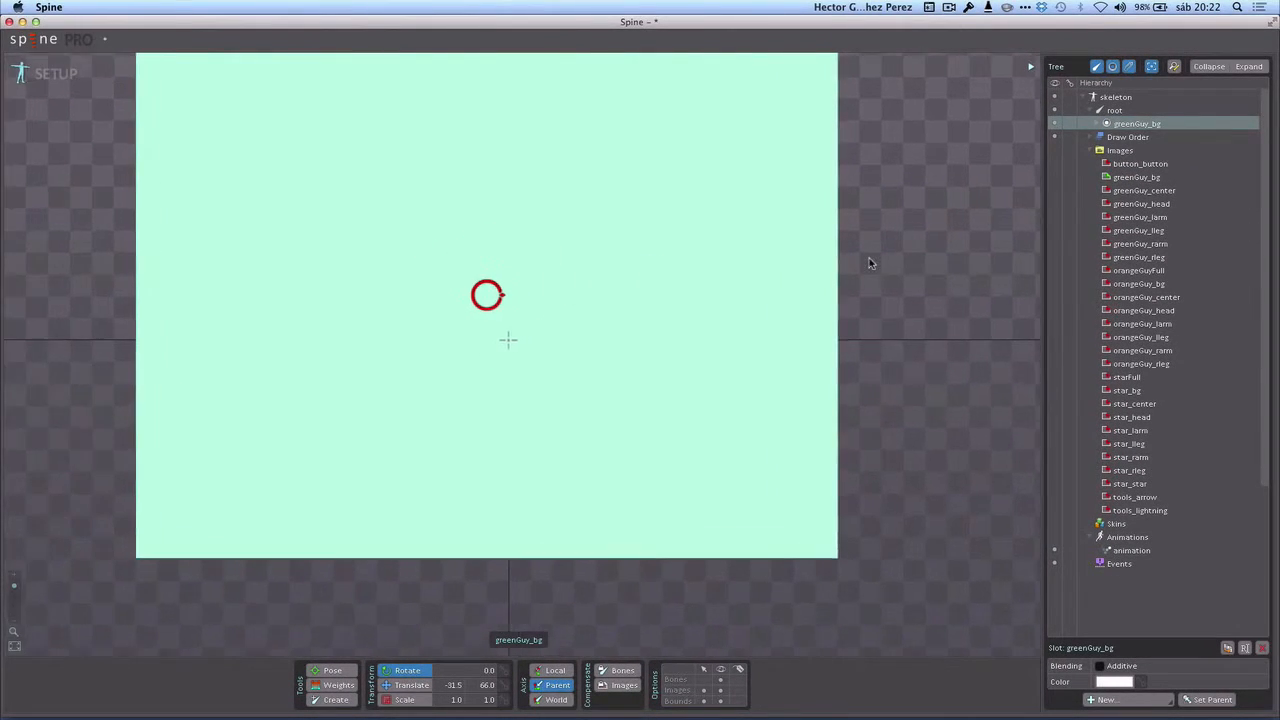
pyautogui.scroll(-3, 870, 263)
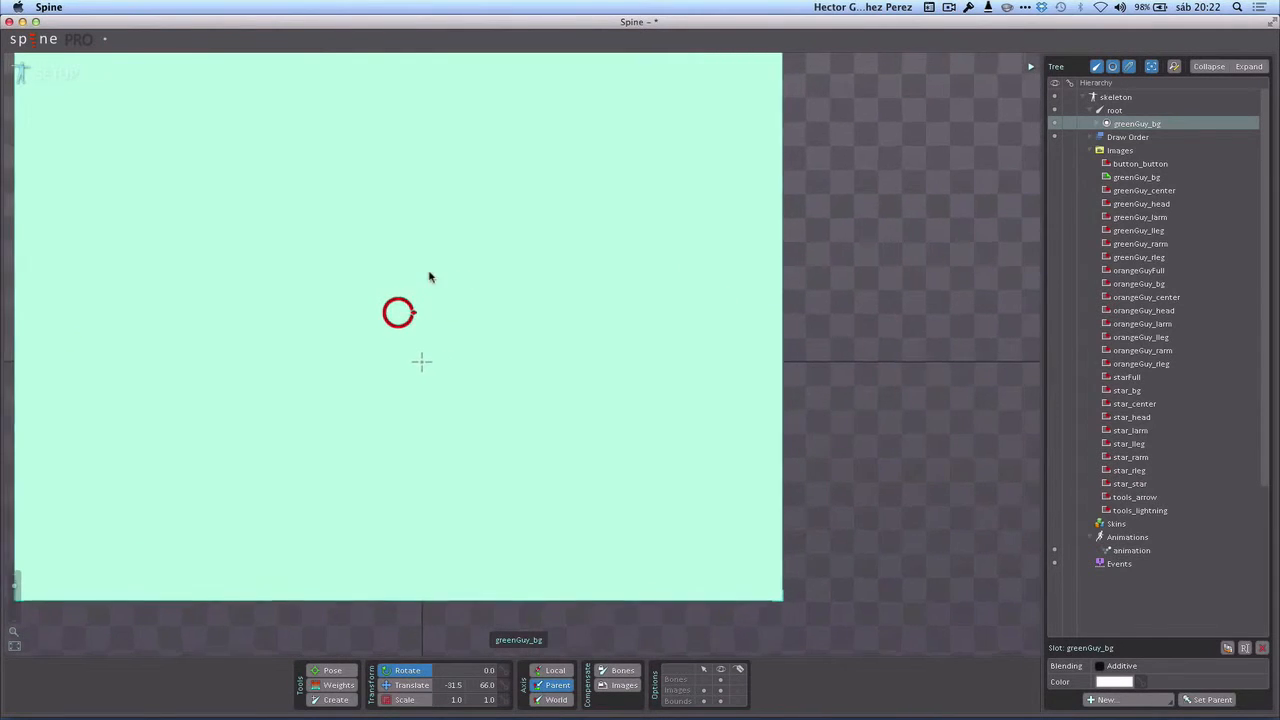
pyautogui.scroll(-4, 431, 274)
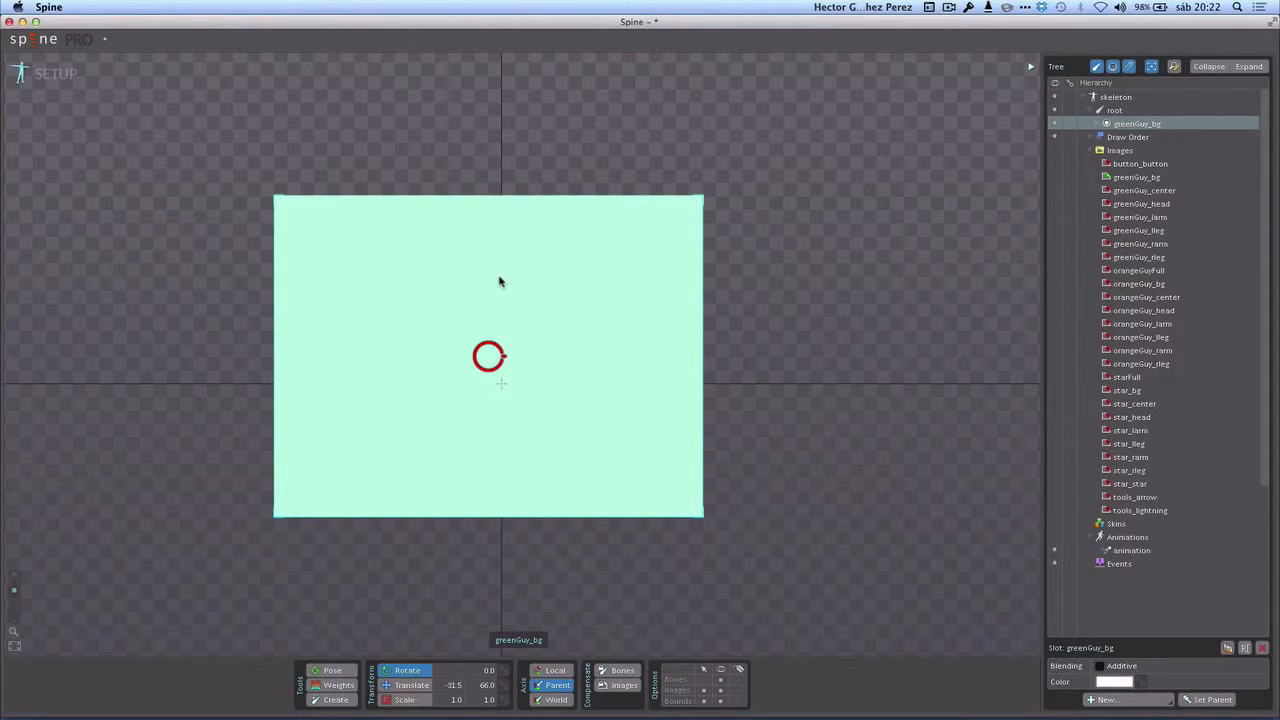
# Step: Try rotating the greenGuy_bg image slightly, and reset its rotation to 0
pyautogui.moveTo(502, 283)
pyautogui.mouseDown()
pyautogui.moveTo(500, 269)
pyautogui.moveTo(506, 281)
pyautogui.mouseUp()
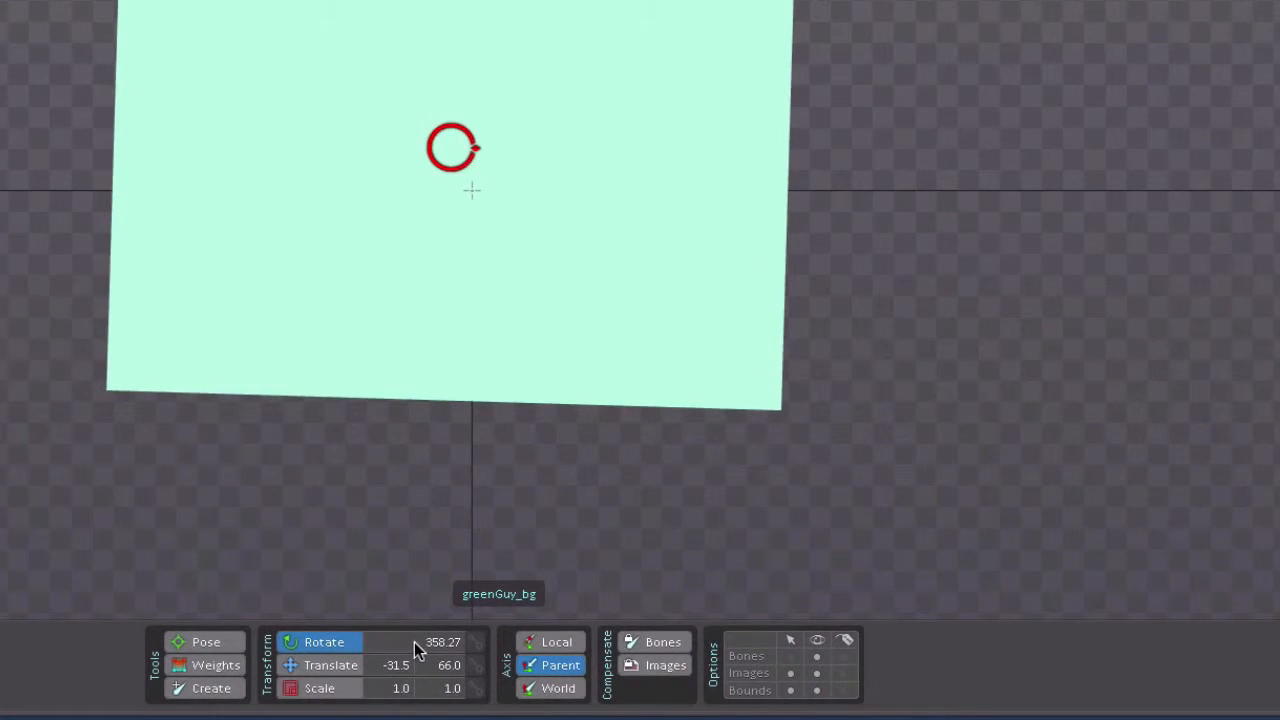
pyautogui.doubleClick(432, 644)
pyautogui.click(430, 647)
pyautogui.moveTo(427, 644); pyautogui.dragTo(470, 641)
pyautogui.write('0')
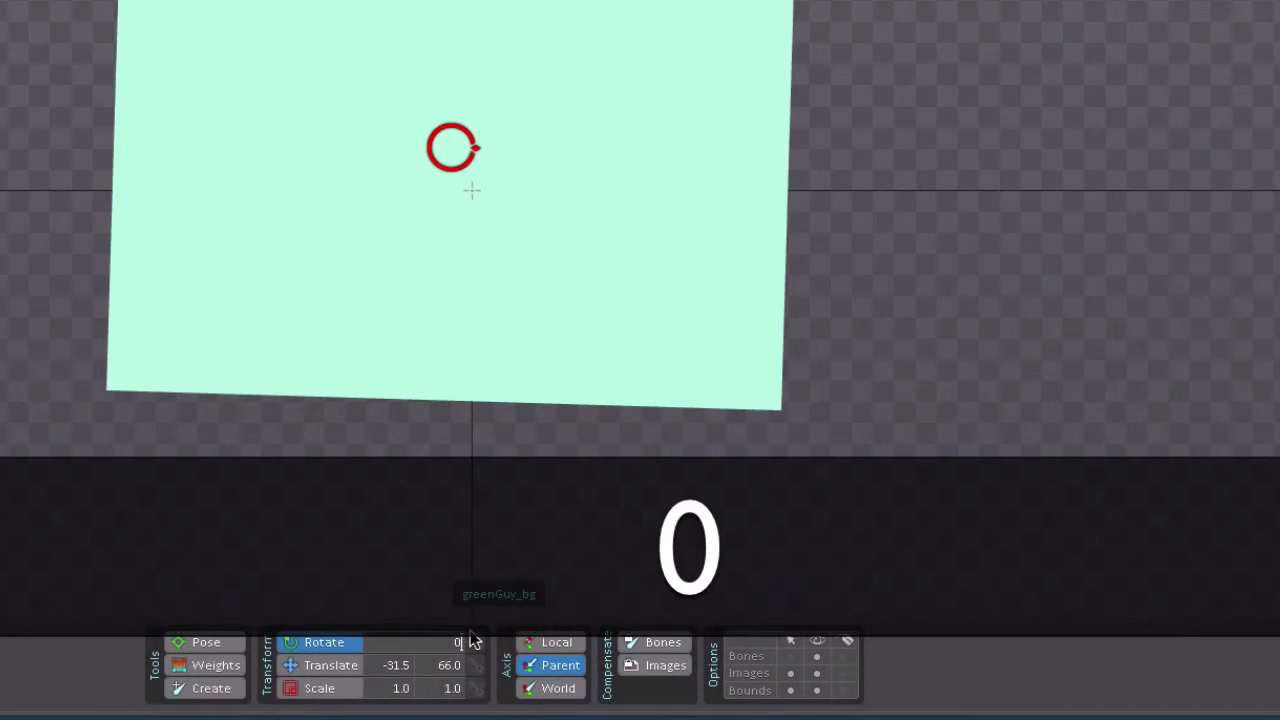
pyautogui.press('Return')
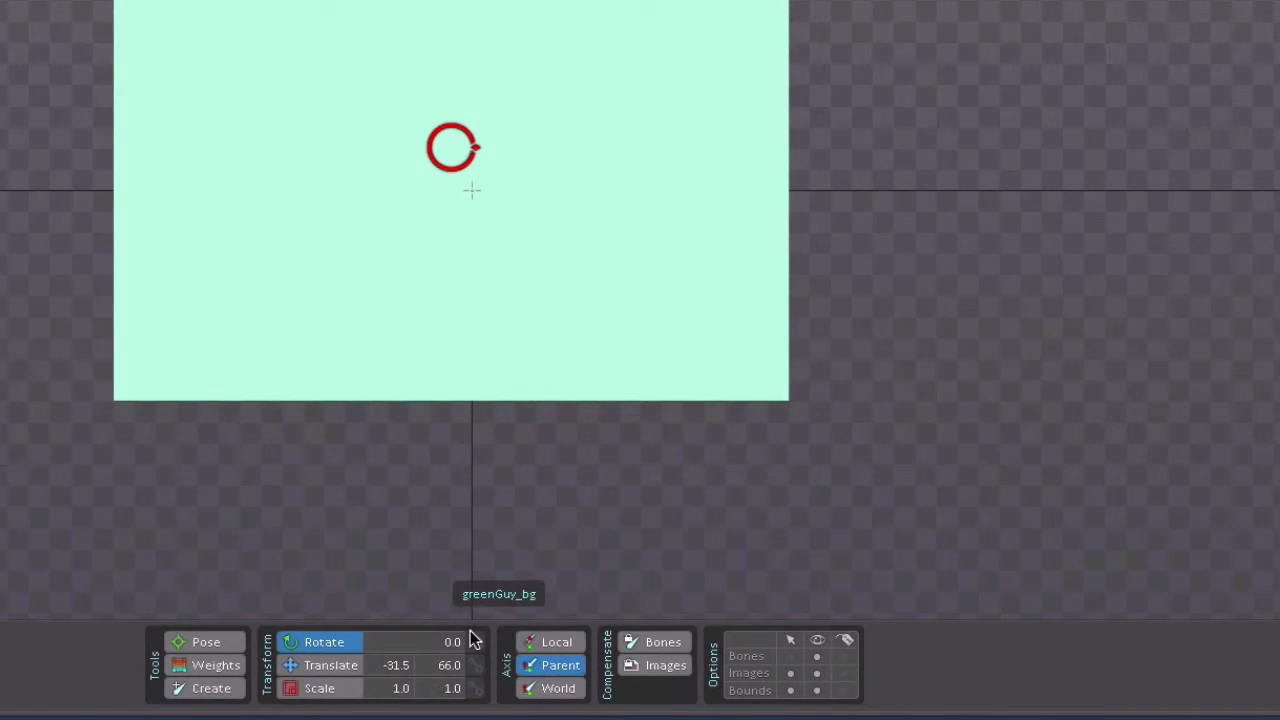
# Step: Translate greenGuy_bg to about X 11.1, Y 383.3 so its lower edge rests on the horizontal axis
pyautogui.click(306, 663)
pyautogui.moveTo(456, 128); pyautogui.dragTo(523, 224)
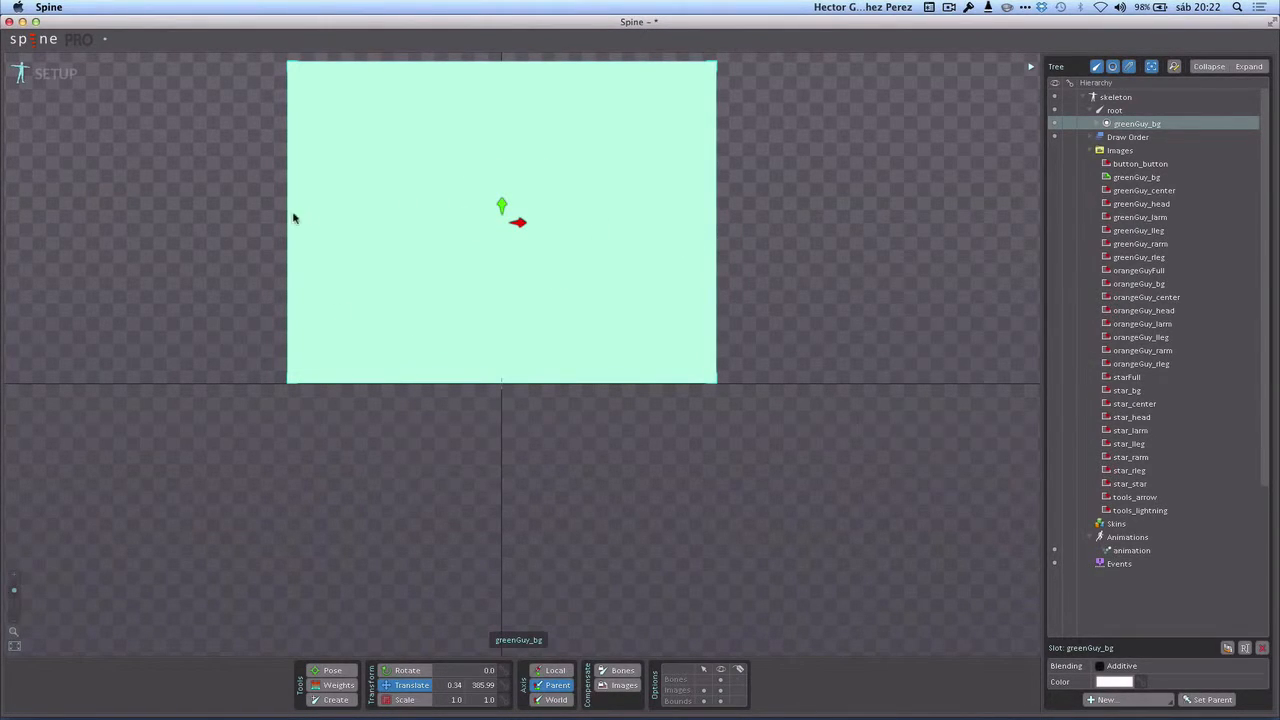
pyautogui.scroll(3, 530, 331)
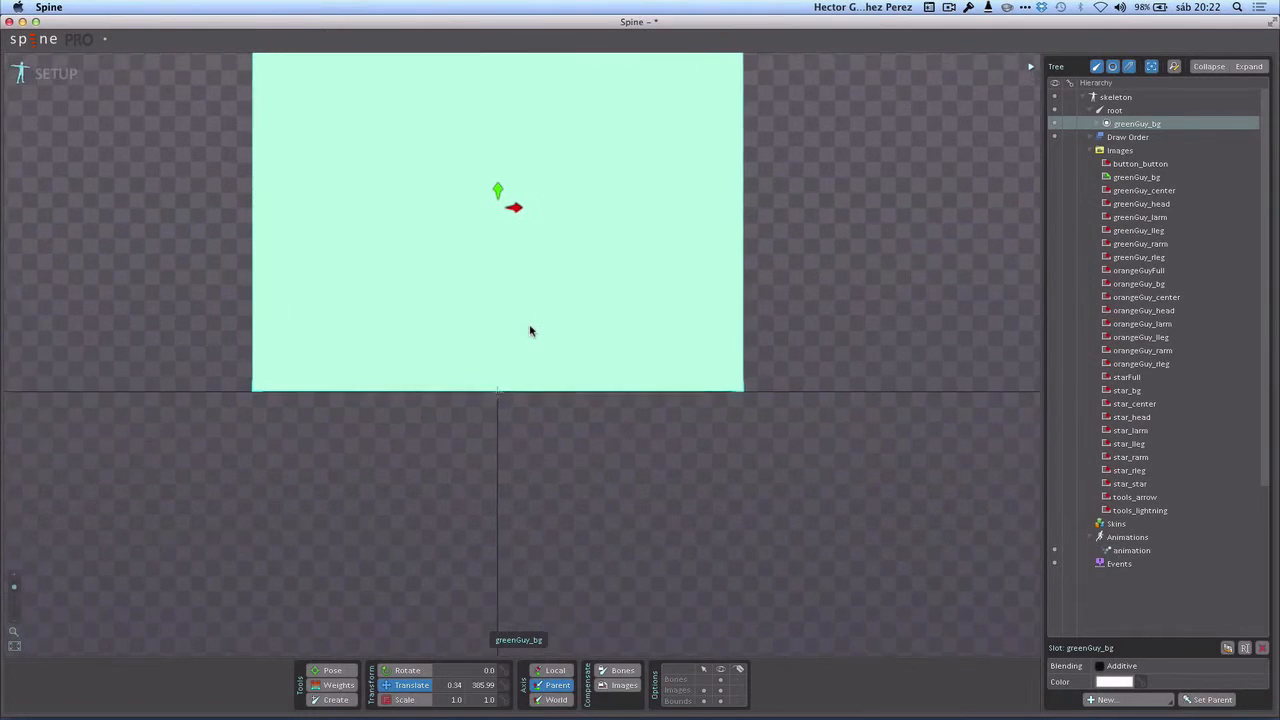
pyautogui.scroll(-1, 530, 331)
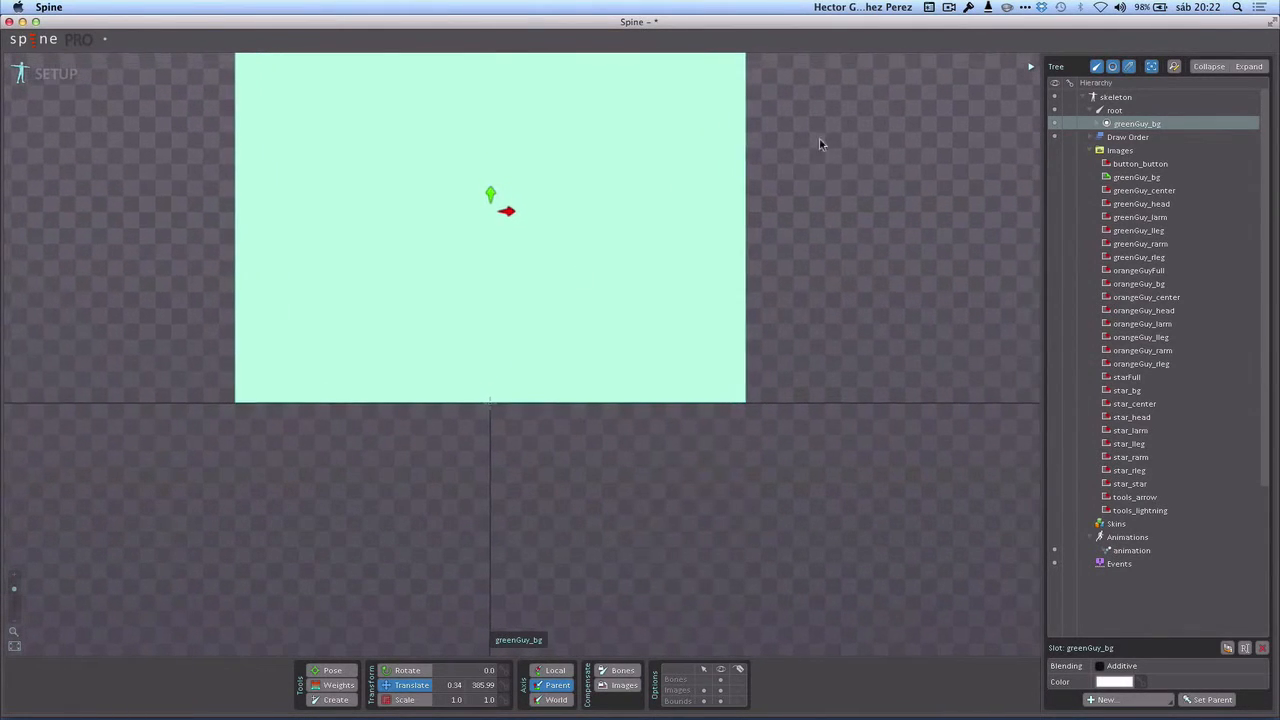
pyautogui.moveTo(818, 145)
pyautogui.mouseDown()
pyautogui.moveTo(815, 207)
pyautogui.moveTo(819, 139)
pyautogui.mouseUp()
pyautogui.moveTo(906, 196); pyautogui.dragTo(905, 202)
pyautogui.moveTo(866, 150); pyautogui.dragTo(846, 238)
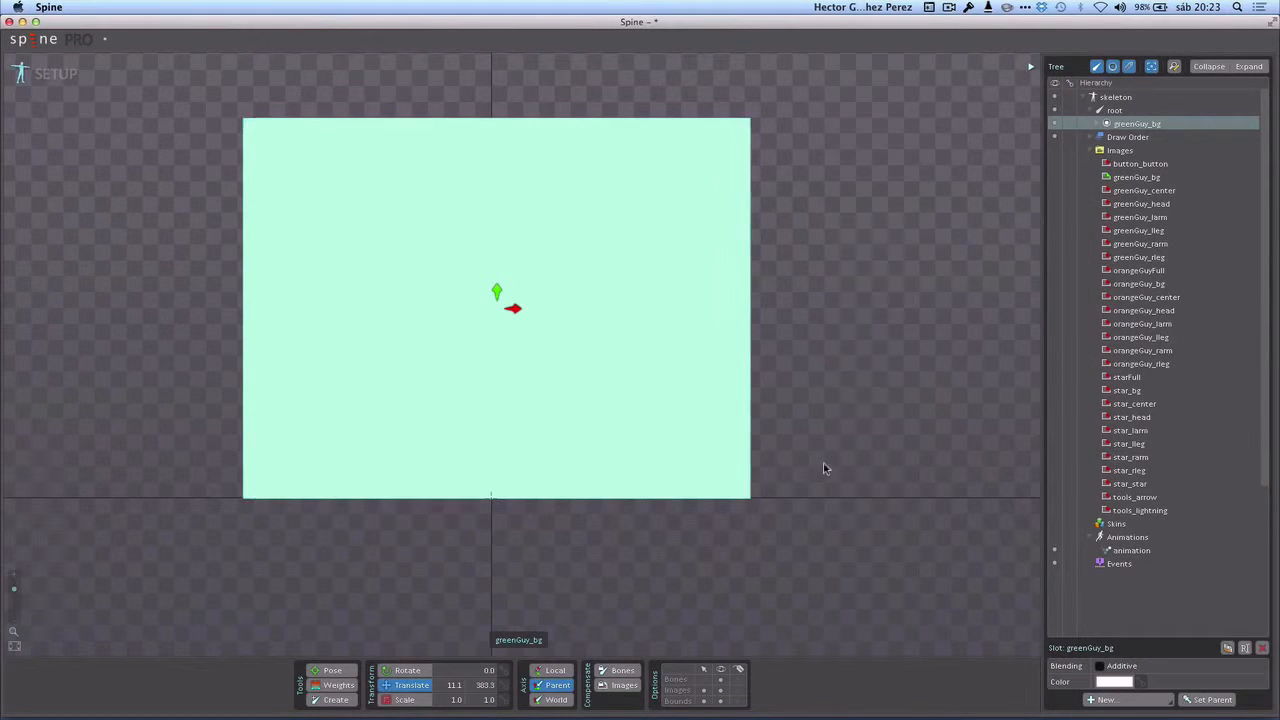
# Step: Expand the greenGuy_bg slot under root and select its image region to view the region's properties
pyautogui.click(1097, 125)
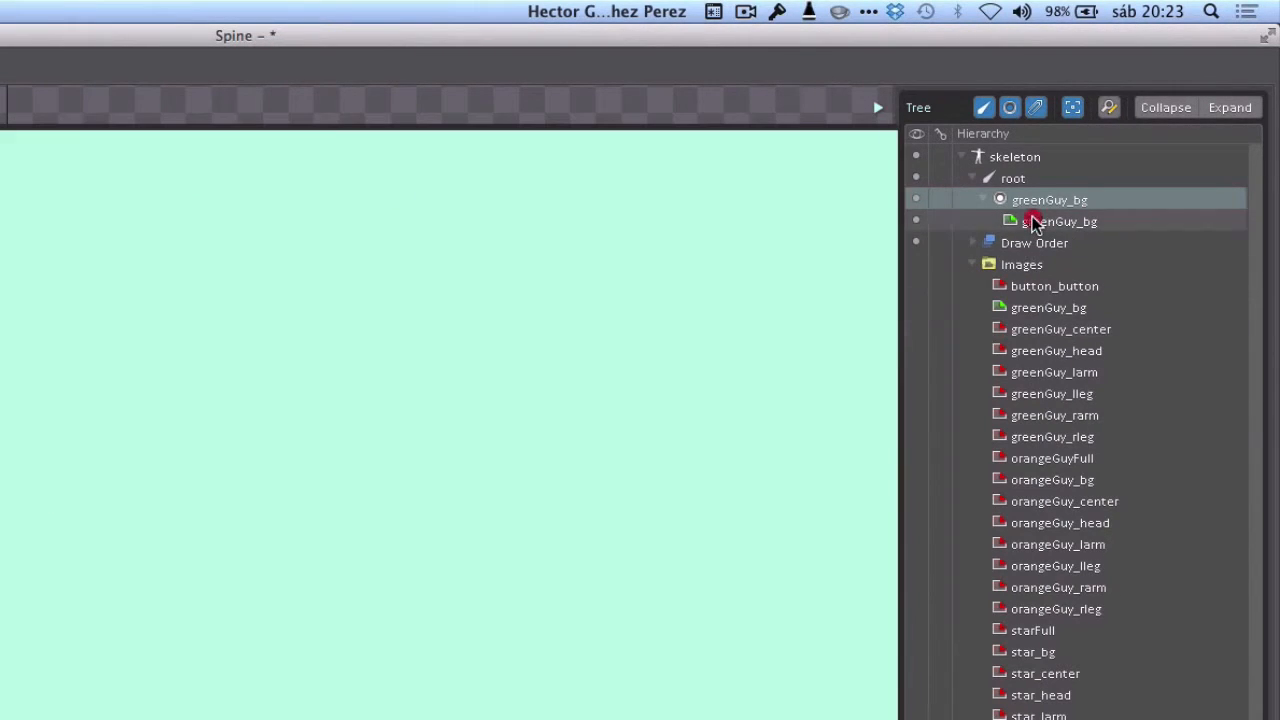
pyautogui.click(1033, 222)
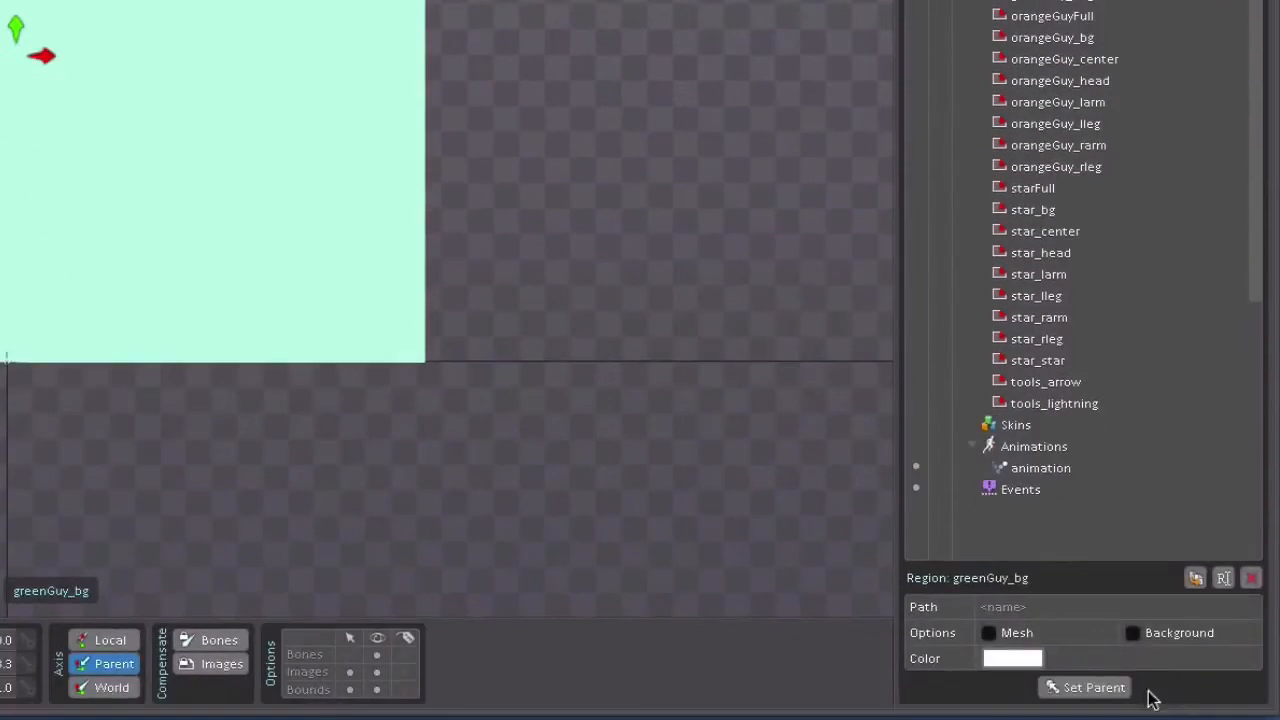
# Step: Mark the greenGuy_bg region as background and place the orangeGuyFull image over the lower centre of the green backdrop
pyautogui.click(1133, 633)
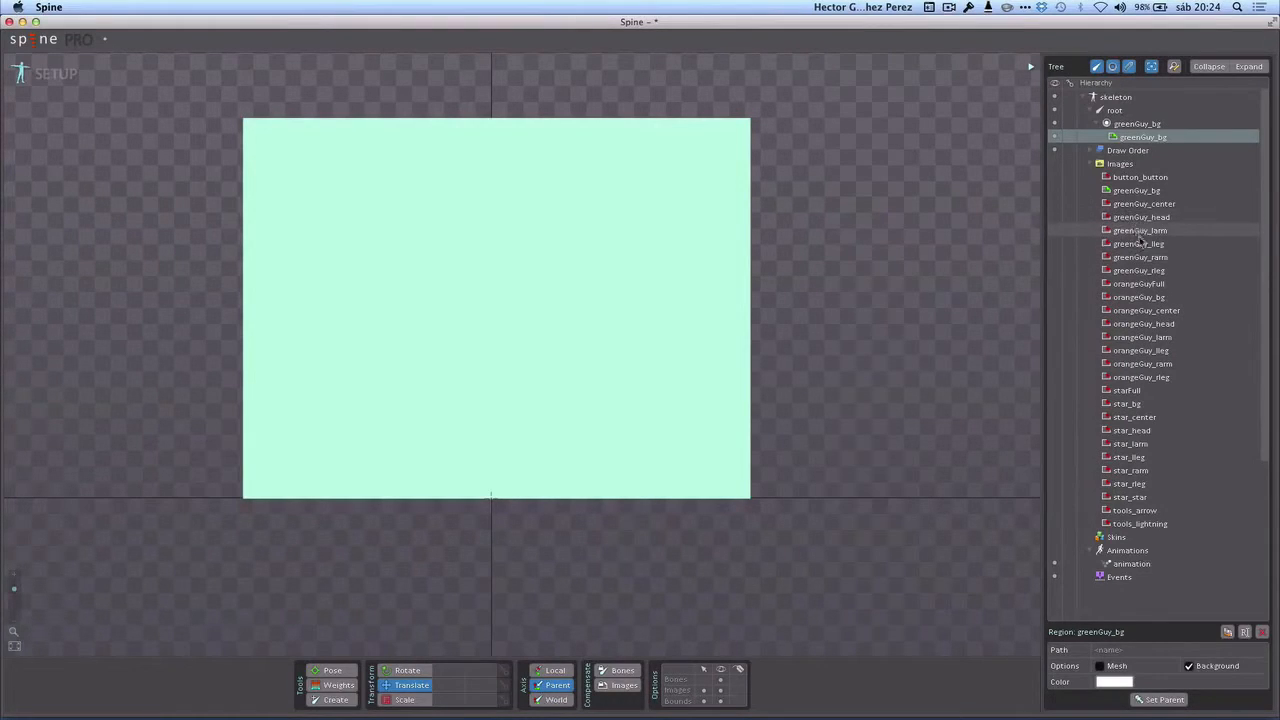
pyautogui.click(1140, 285)
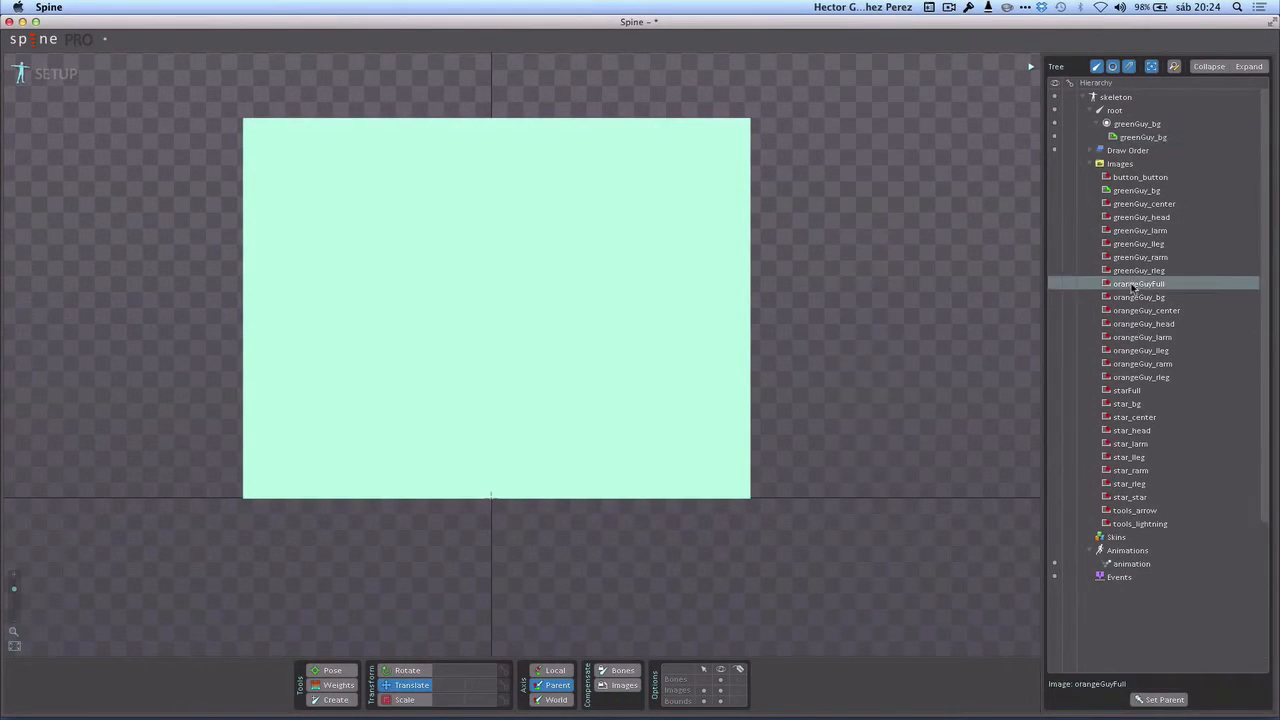
pyautogui.moveTo(1142, 288); pyautogui.dragTo(487, 404)
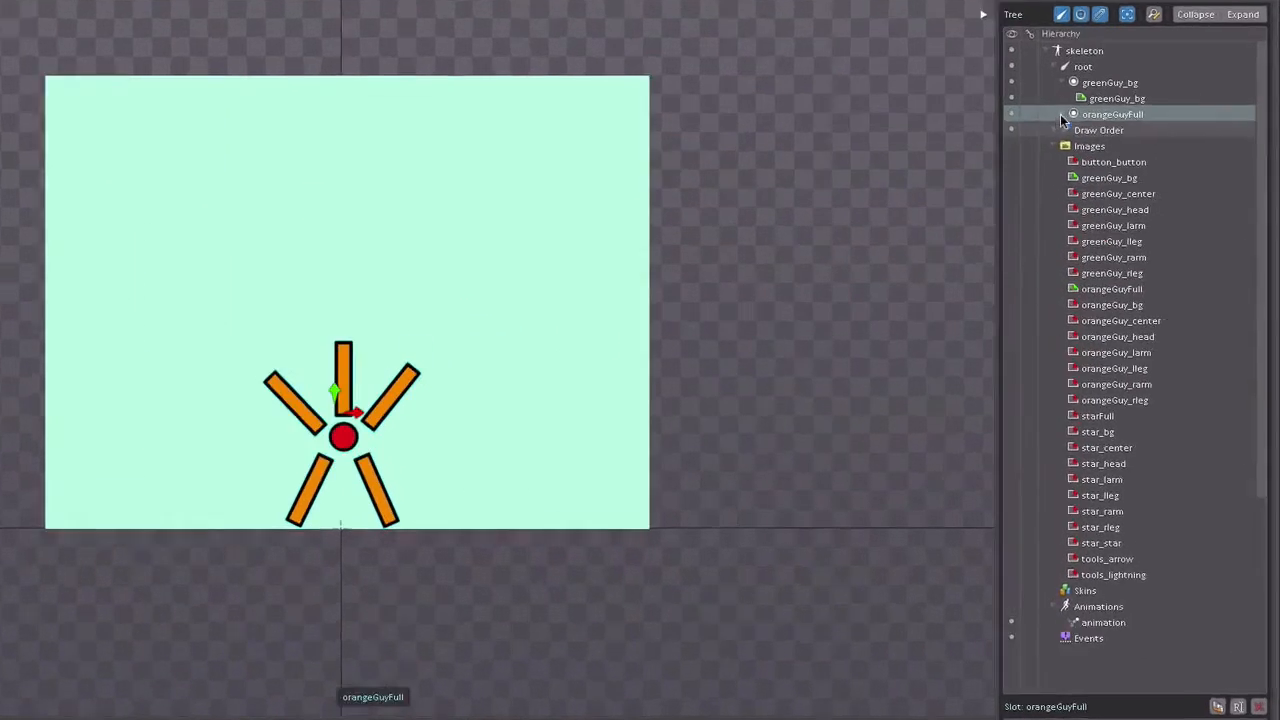
# Step: Expand the orangeGuyFull slot under root and mark its image region as background
pyautogui.click(1097, 152)
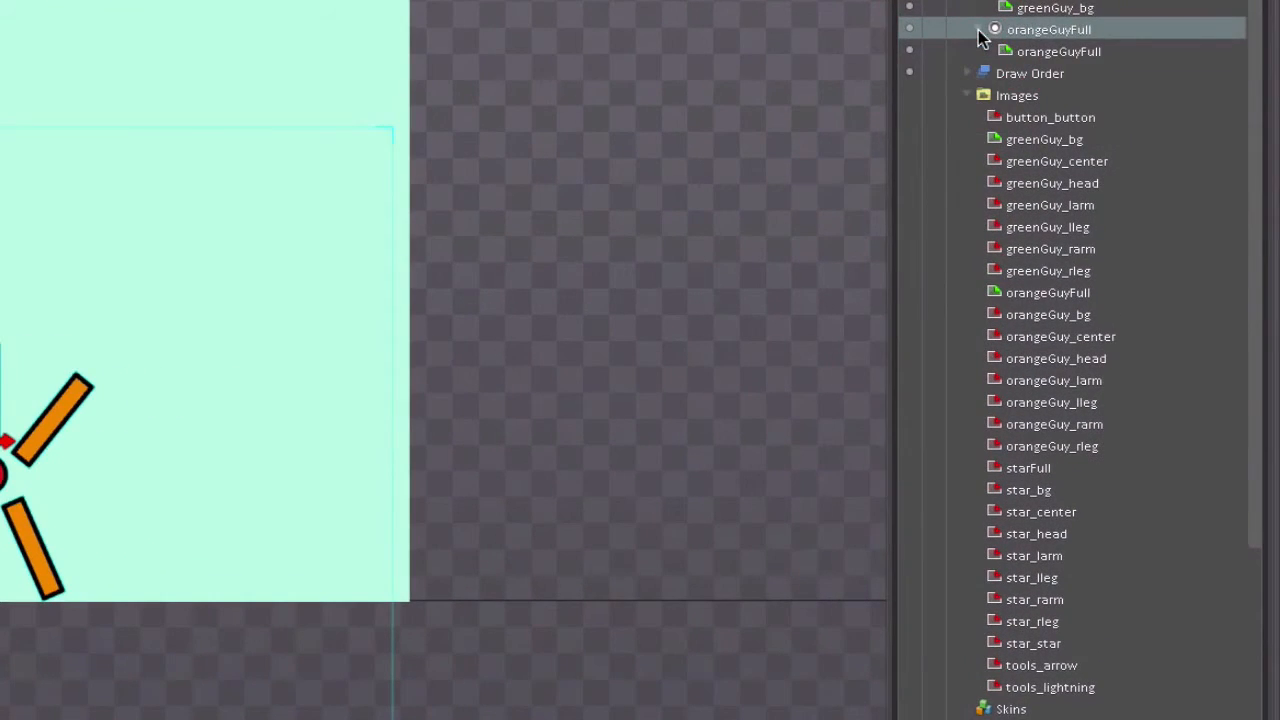
pyautogui.click(1030, 51)
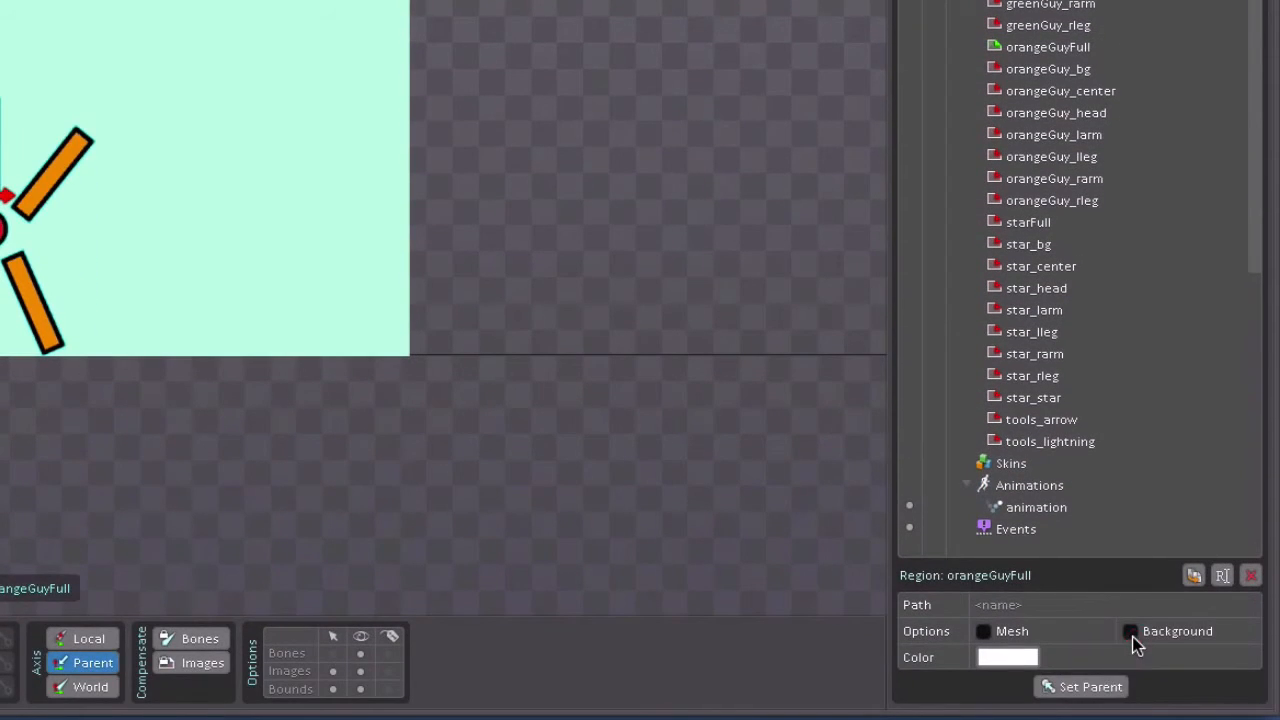
pyautogui.click(1130, 632)
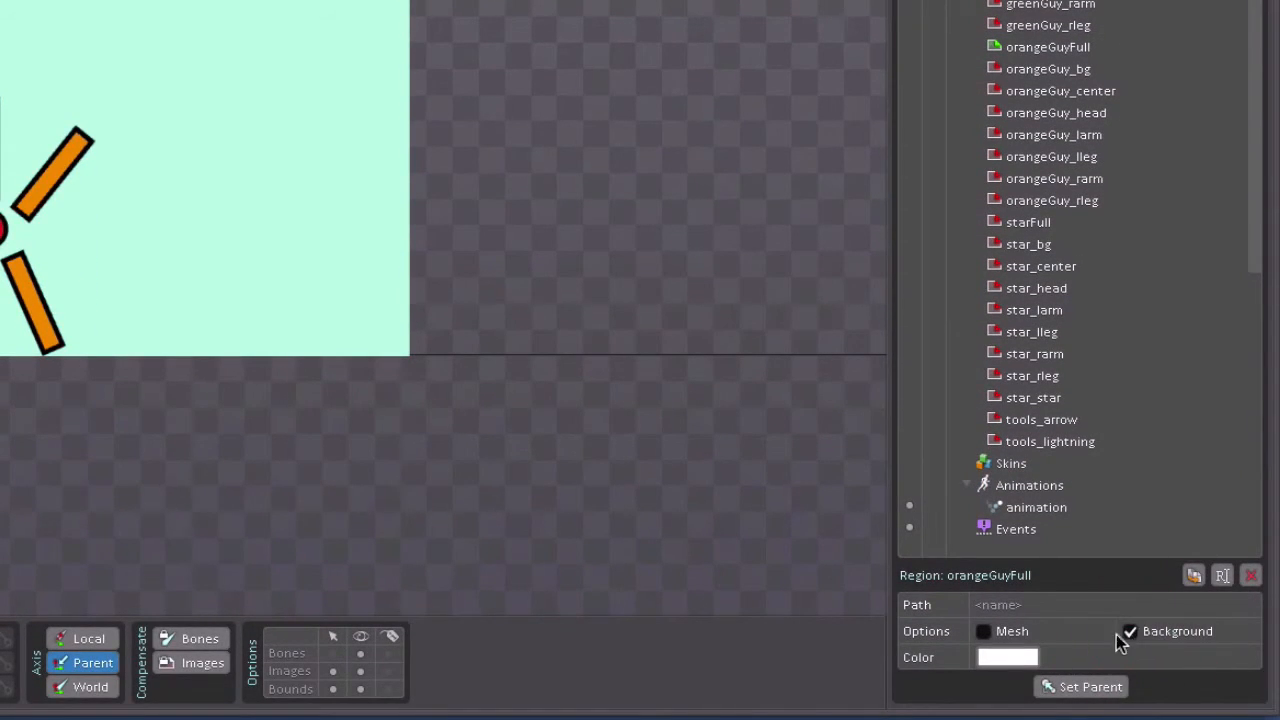
# Step: Tint the orangeGuyFull region semi-transparent purple, about R 179, G 58, B 255 with alpha 97
pyautogui.click(1008, 658)
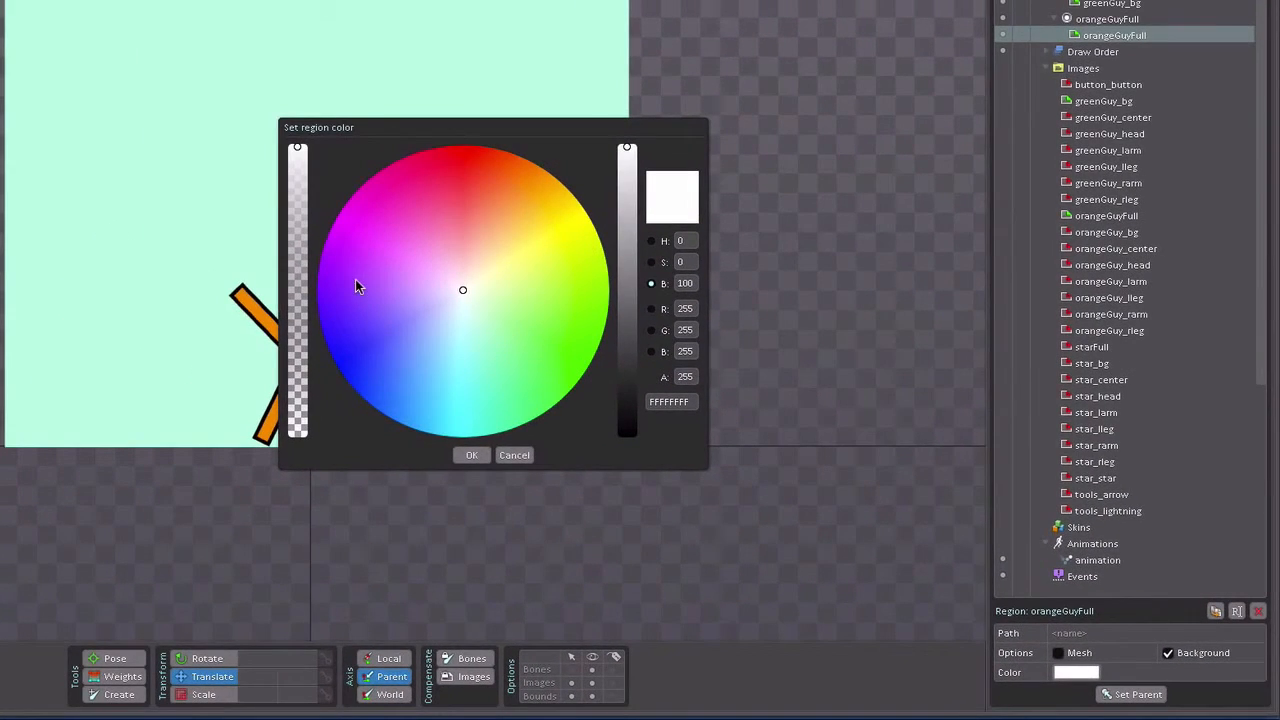
pyautogui.click(350, 277)
pyautogui.click(296, 307)
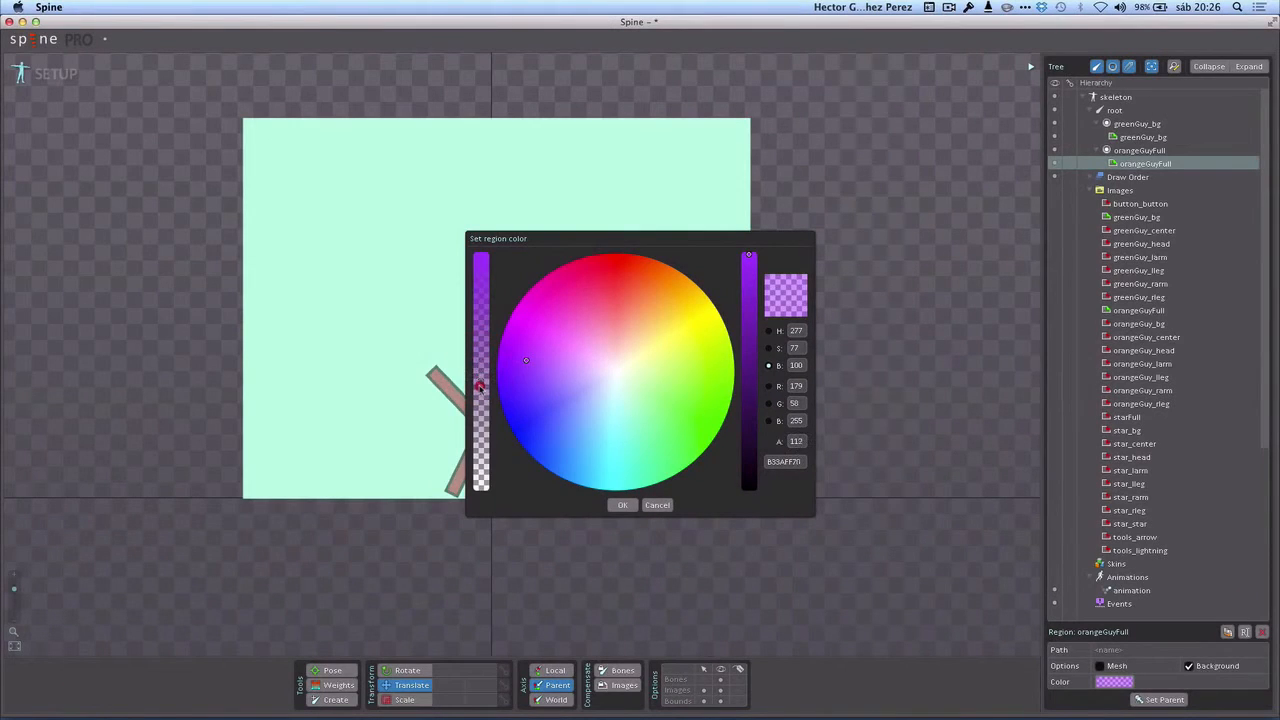
pyautogui.moveTo(478, 386); pyautogui.dragTo(479, 395)
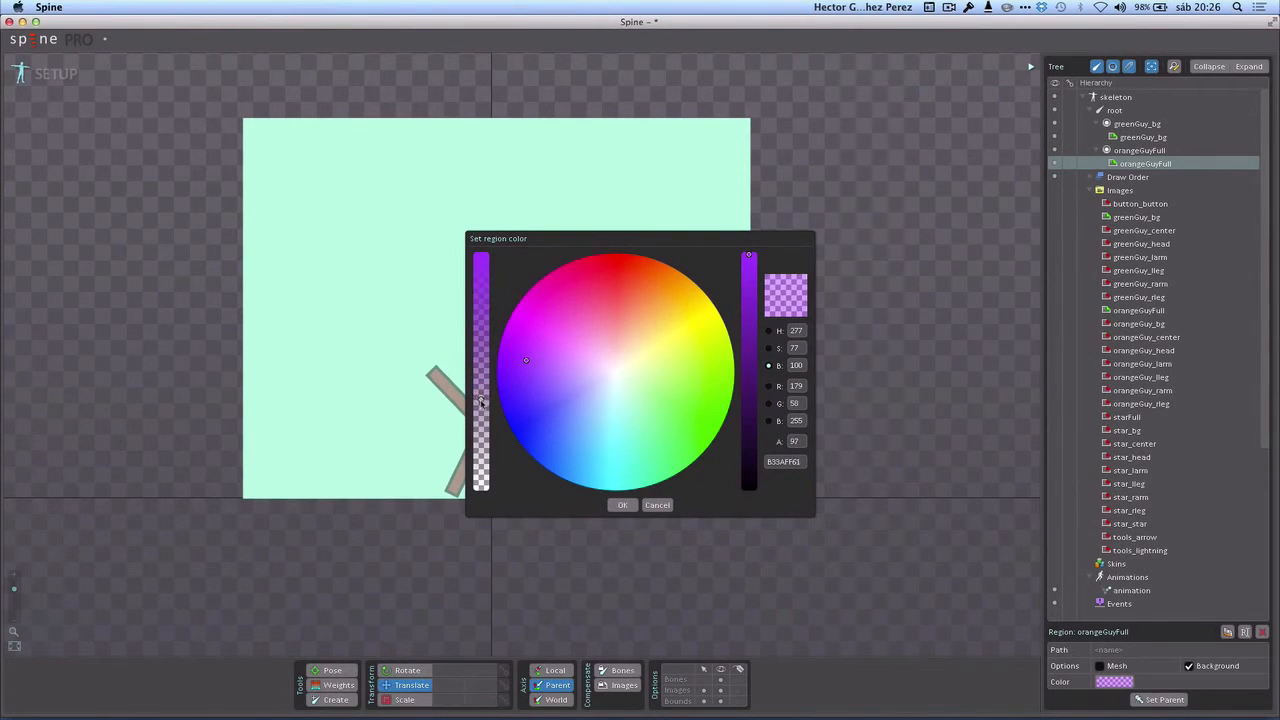
pyautogui.click(622, 505)
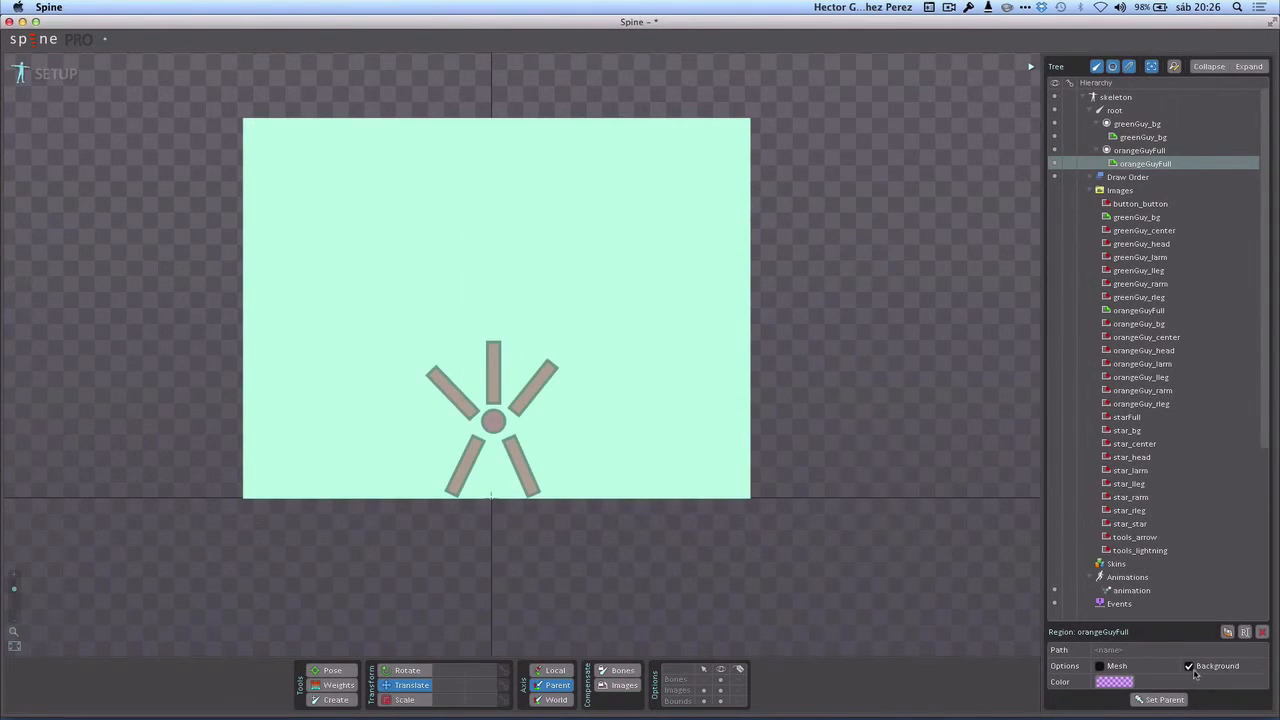
pyautogui.click(1121, 684)
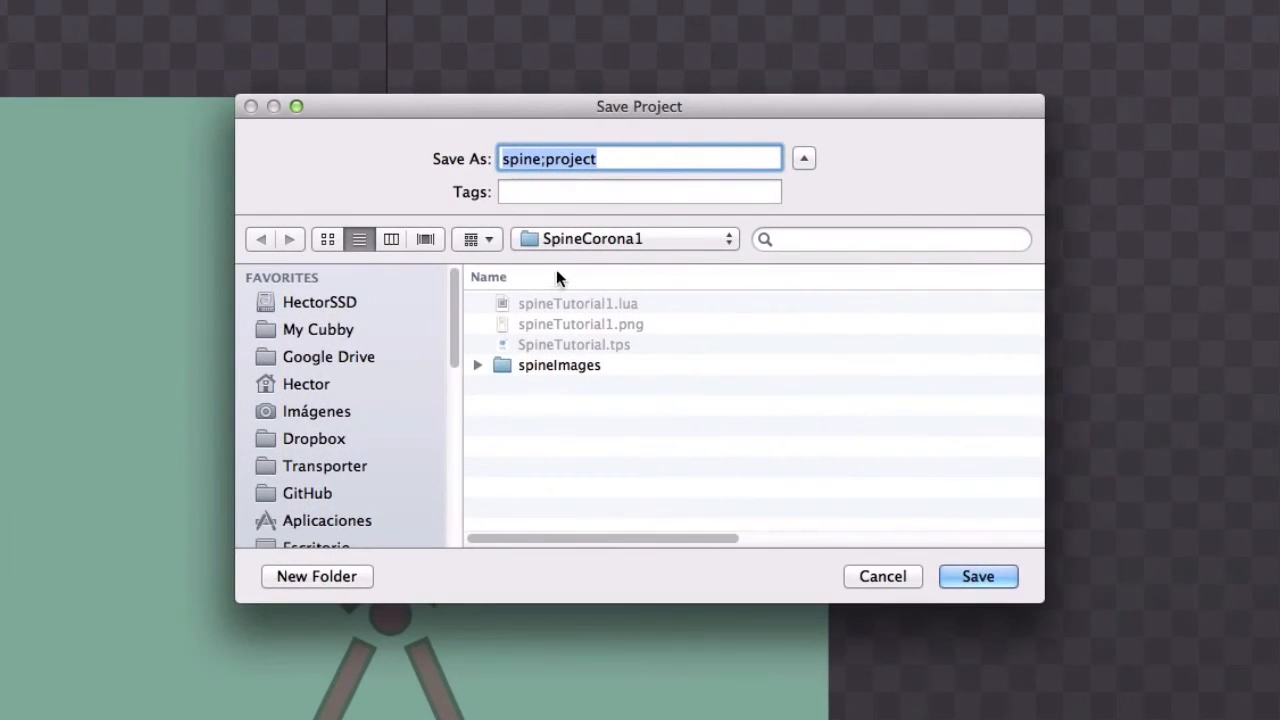
# Step: Save the project as SpineTutorial in the SpineCorona1 folder
pyautogui.click(545, 152)
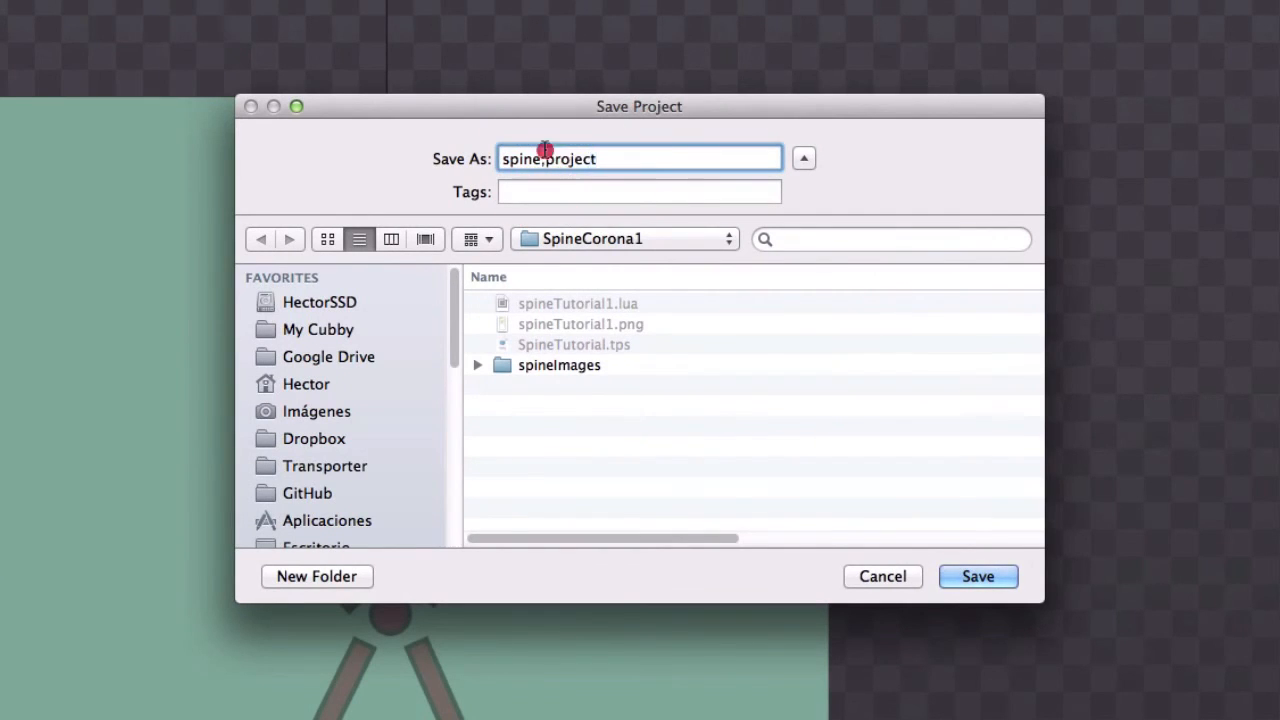
pyautogui.click(226, 149)
pyautogui.write('S')
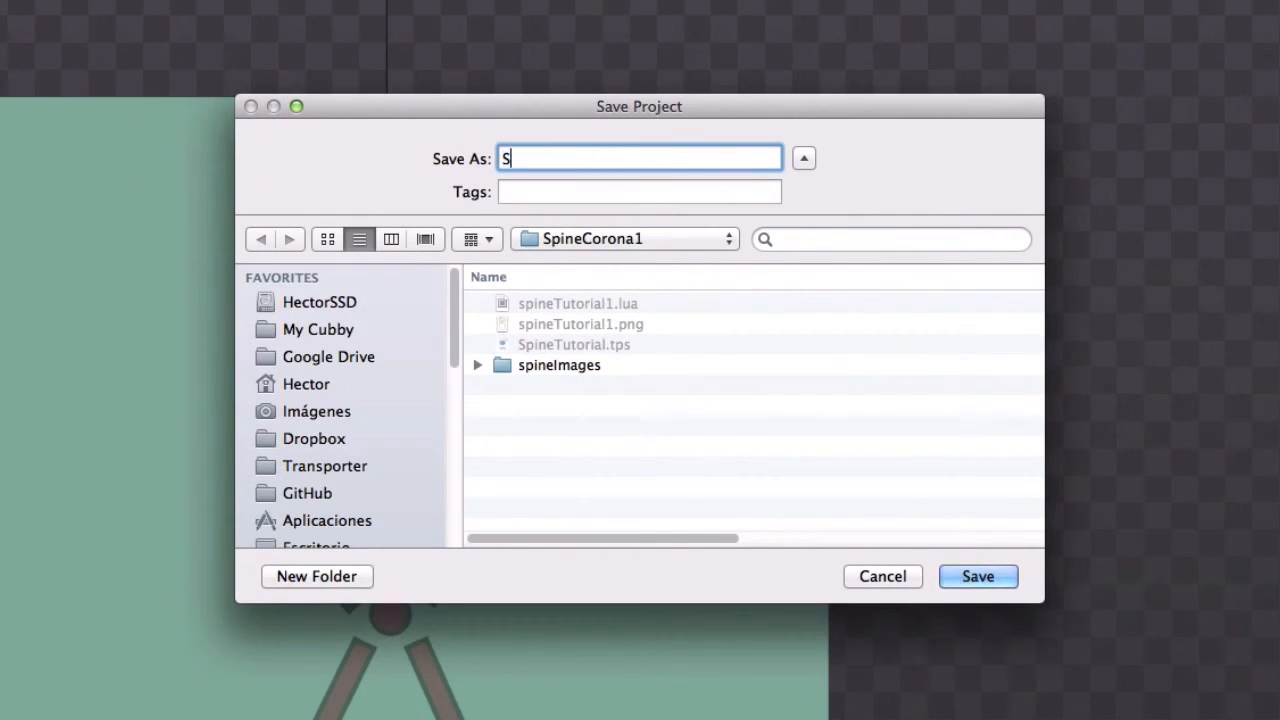
pyautogui.write('pinetuto')
pyautogui.press('BackSpace')
pyautogui.press('BackSpace')
pyautogui.press('BackSpace')
pyautogui.press('BackSpace')
pyautogui.write('Tutorial')
pyautogui.press('Return')
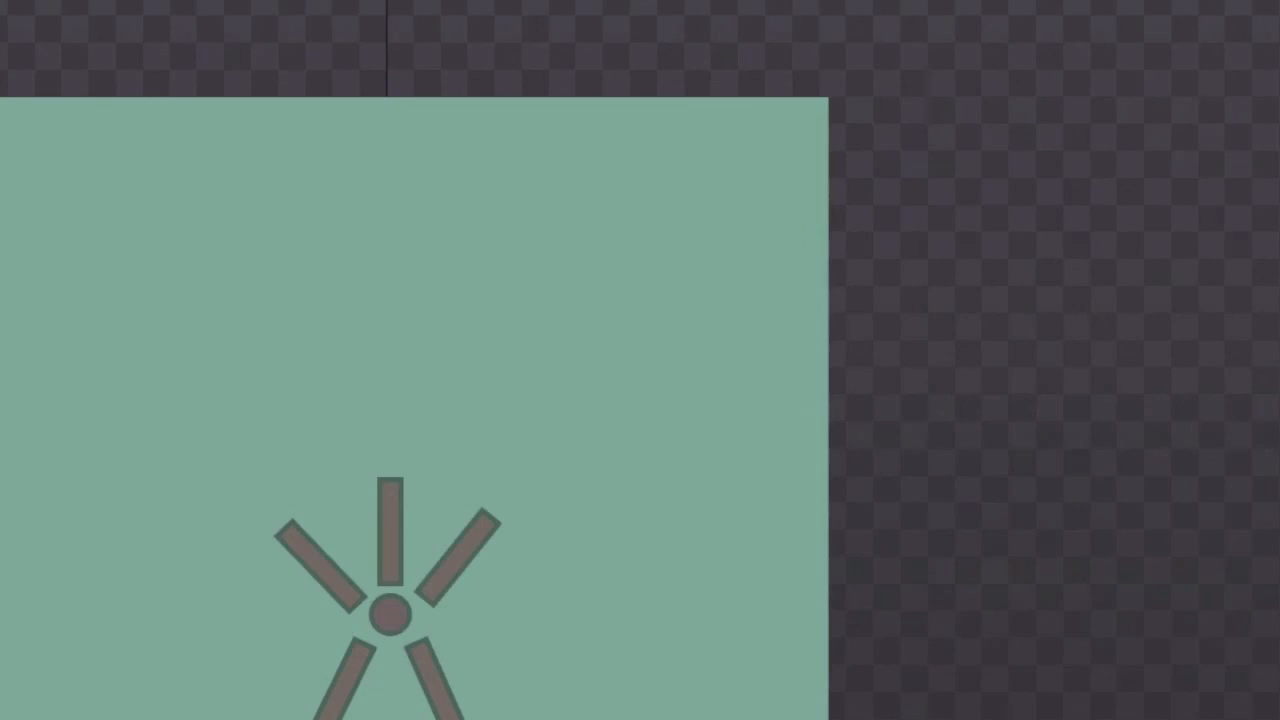